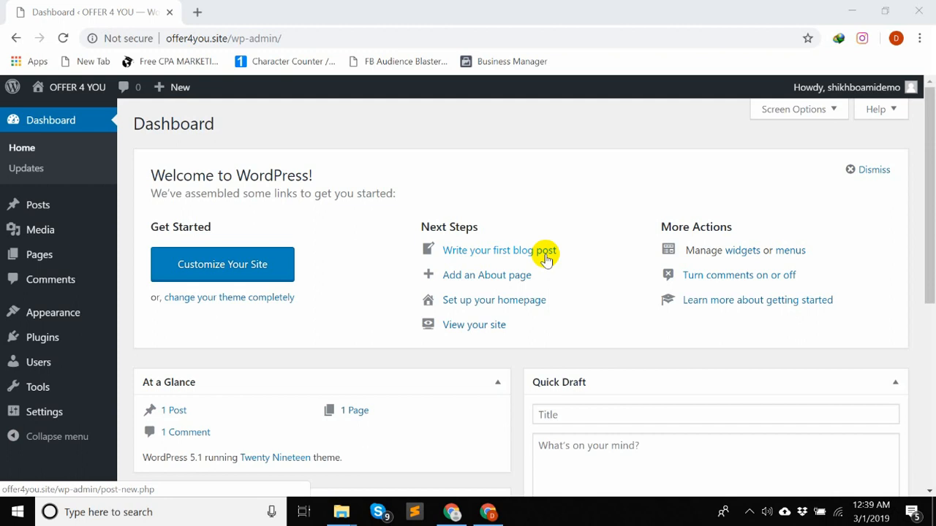
- Open the installed themes page and view the site's front page in a separate tab before returning to the themes
mouse_move(53, 321)
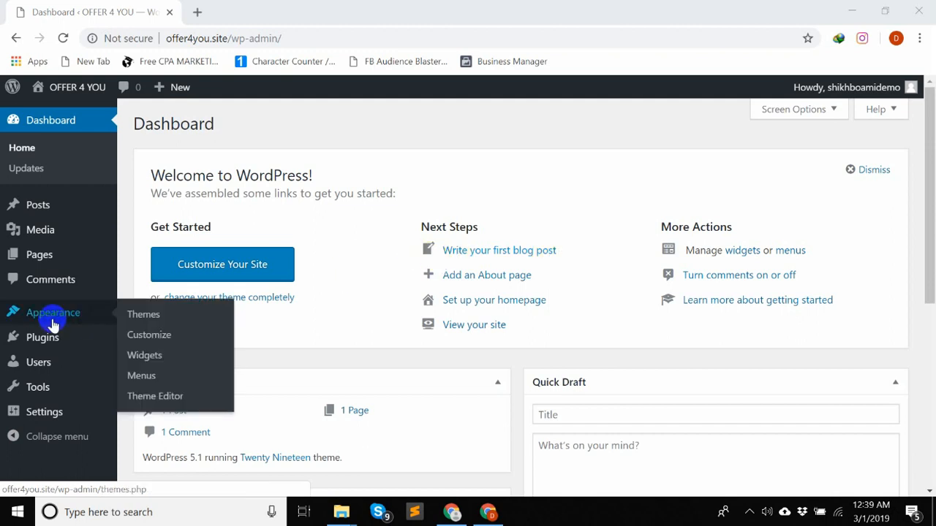
left_click(139, 317)
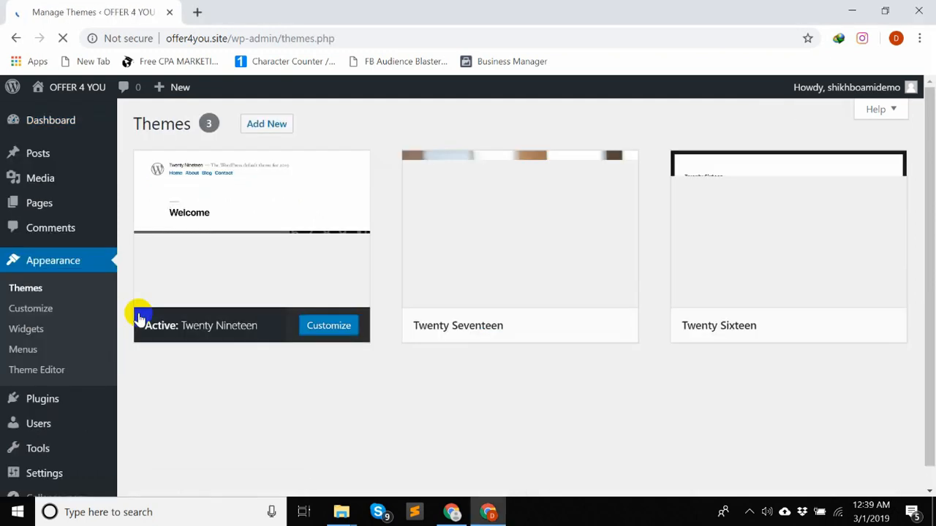
mouse_move(78, 93)
left_click(71, 111)
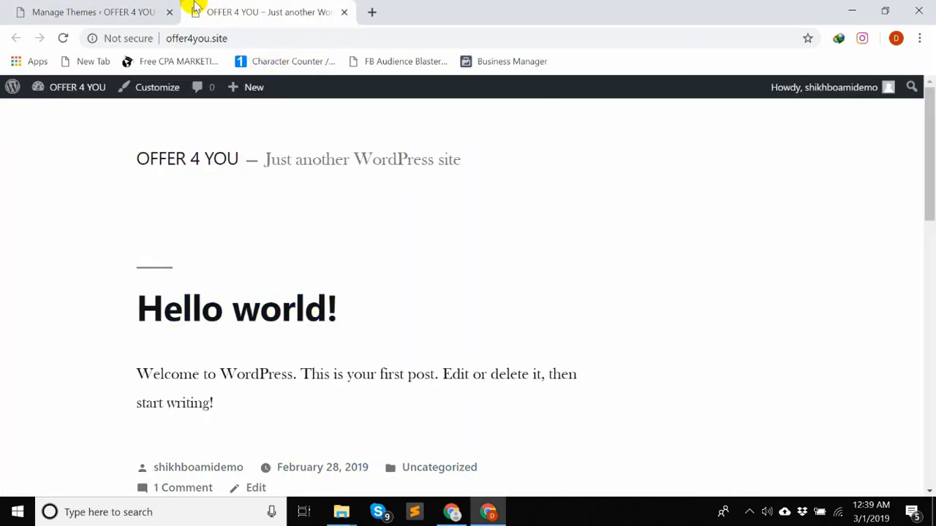
scroll(475, 334, "up", 1)
scroll(407, 321, "down", 4)
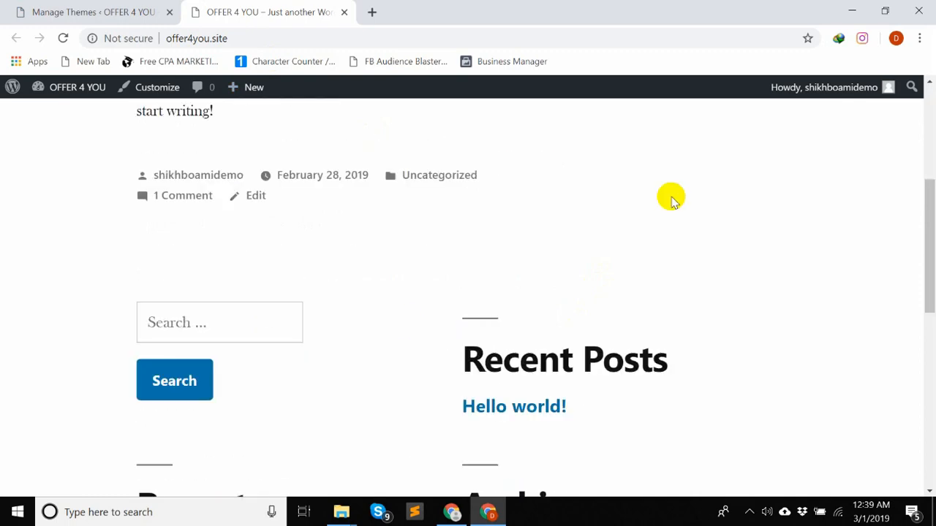
scroll(524, 288, "up", 2)
scroll(504, 285, "up", 2)
left_click(130, 9)
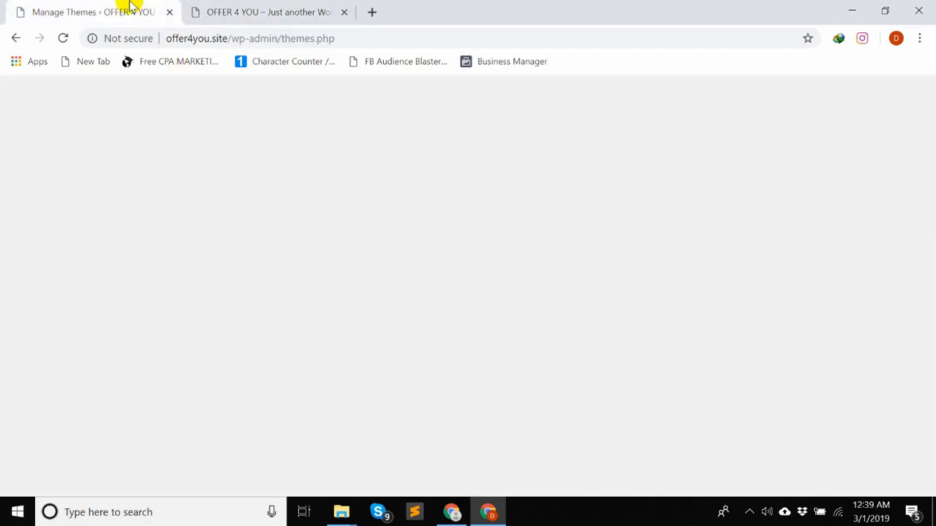
- Open the page for adding new themes and browse the featured themes
mouse_move(522, 269)
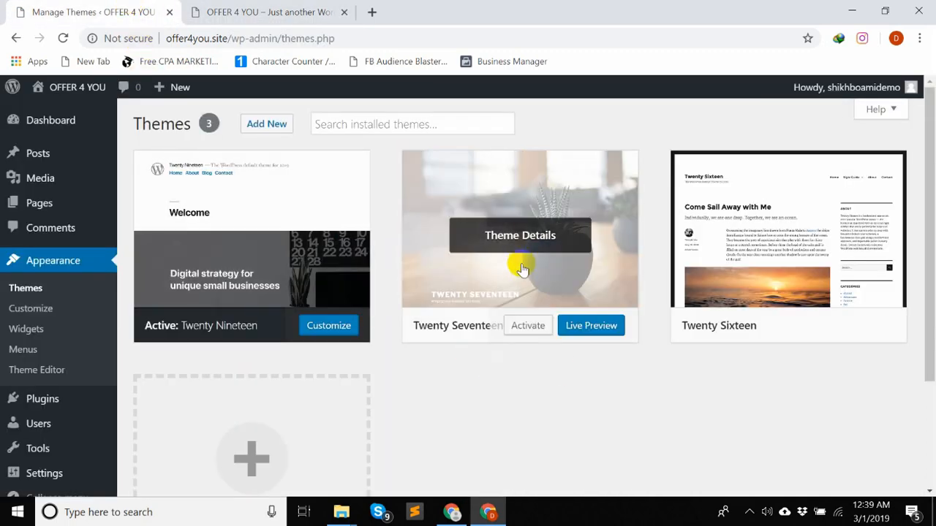
scroll(516, 265, "down", 3)
scroll(517, 265, "up", 3)
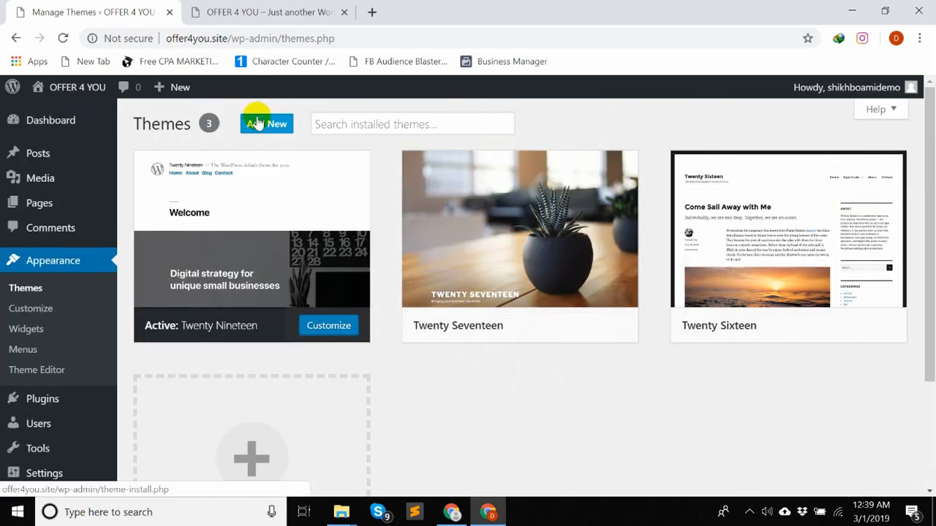
left_click(260, 124)
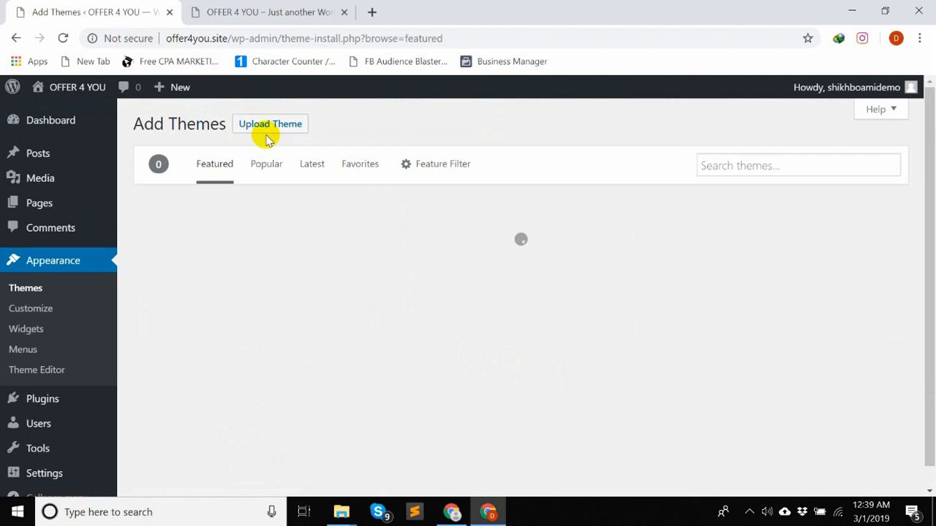
left_click(733, 162)
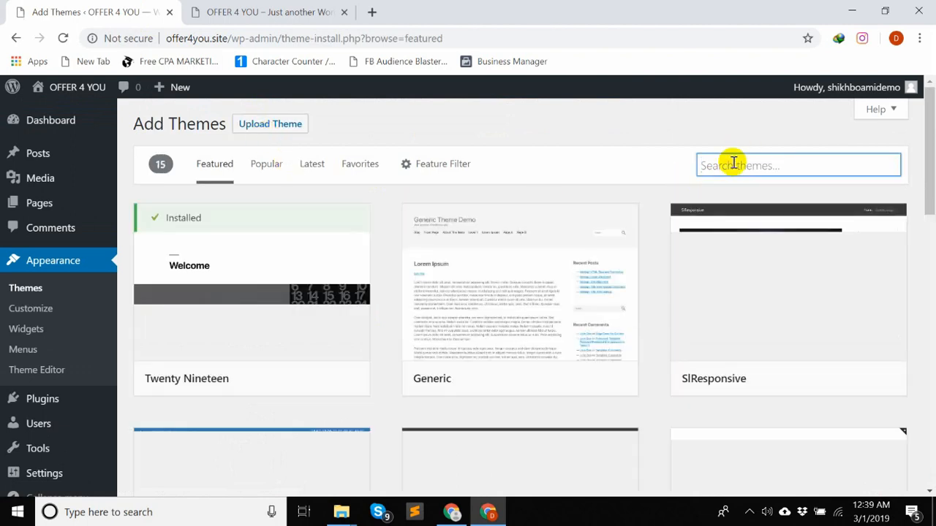
scroll(558, 229, "down", 3)
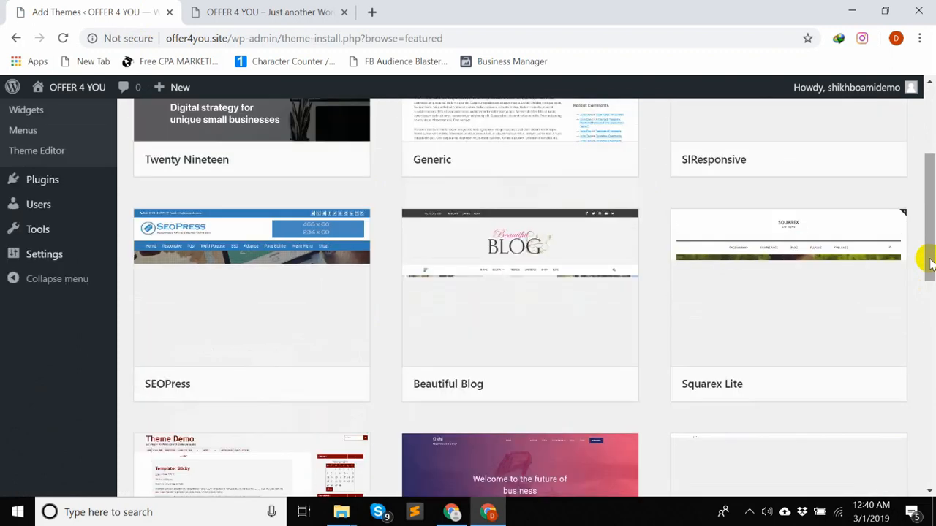
- Preview the Squarex Lite theme, look through its demo page, and close the preview
mouse_move(161, 261)
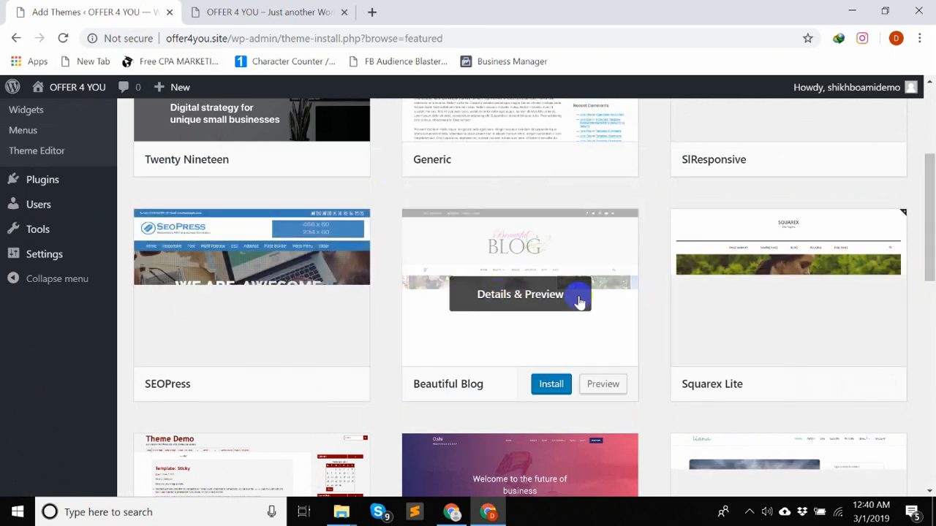
mouse_move(758, 353)
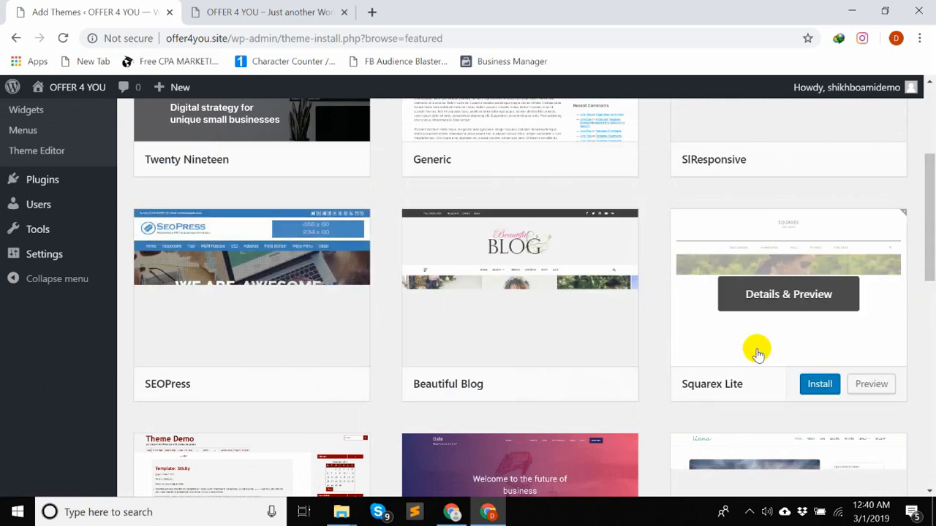
left_click(870, 384)
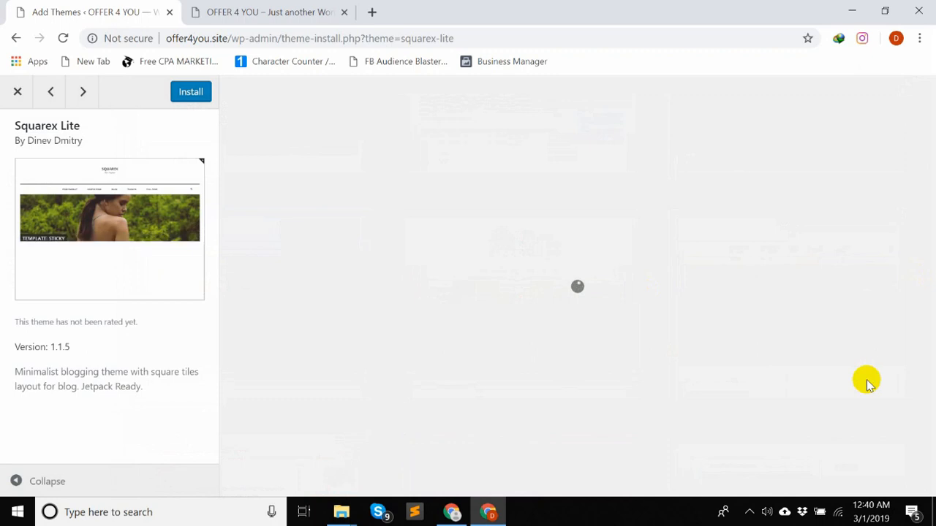
scroll(775, 309, "down", 2)
scroll(767, 315, "up", 2)
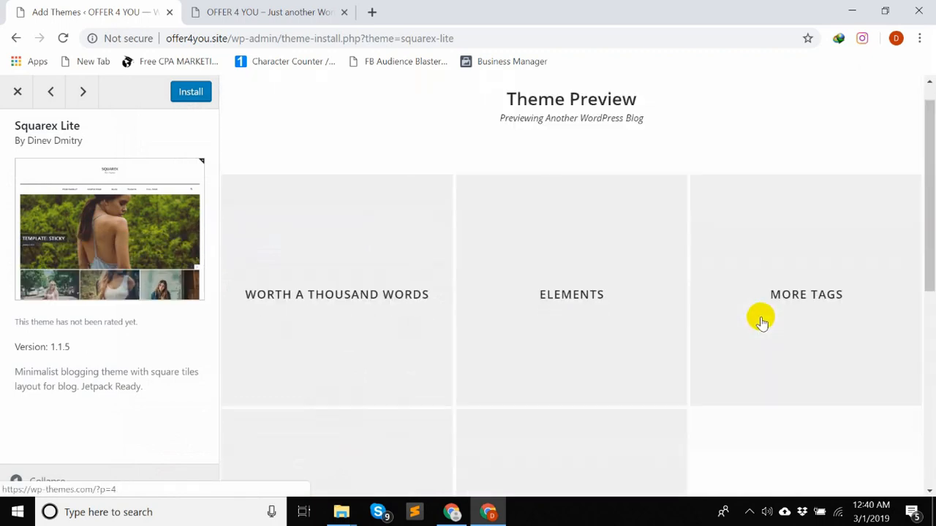
scroll(763, 321, "down", 5)
scroll(760, 321, "up", 5)
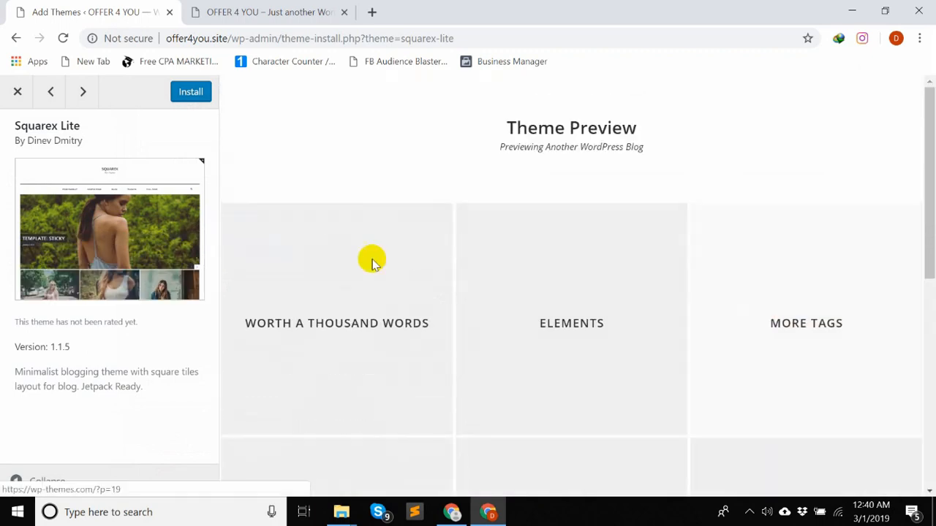
left_click(19, 93)
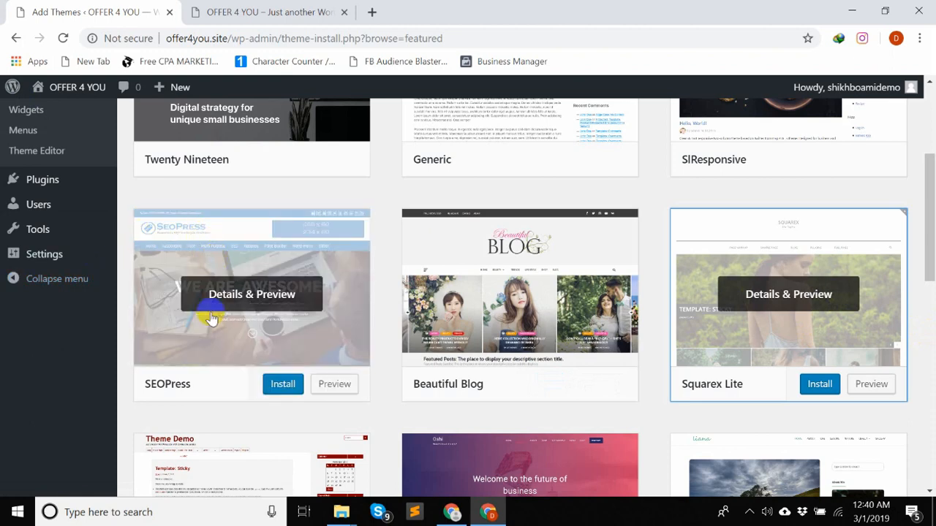
- Install the Oshi theme from the featured themes and activate it
scroll(507, 351, "down", 3)
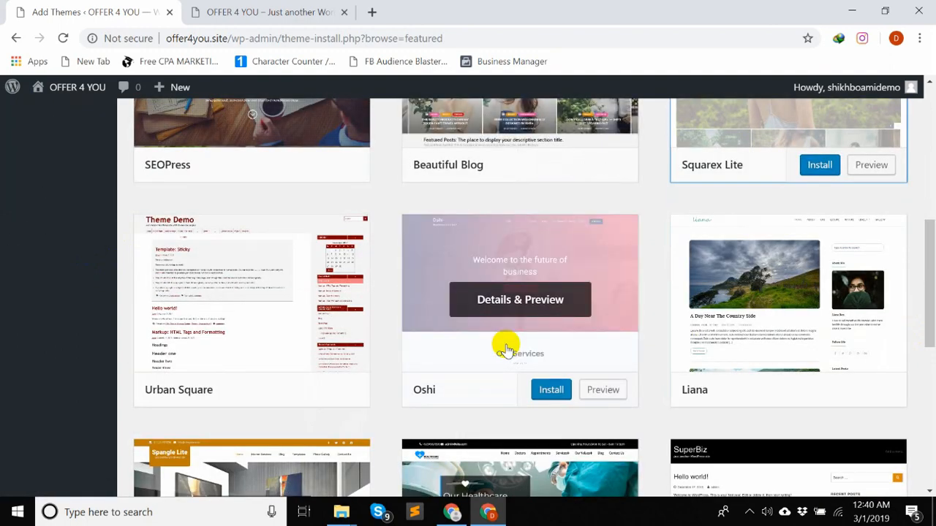
left_click(549, 390)
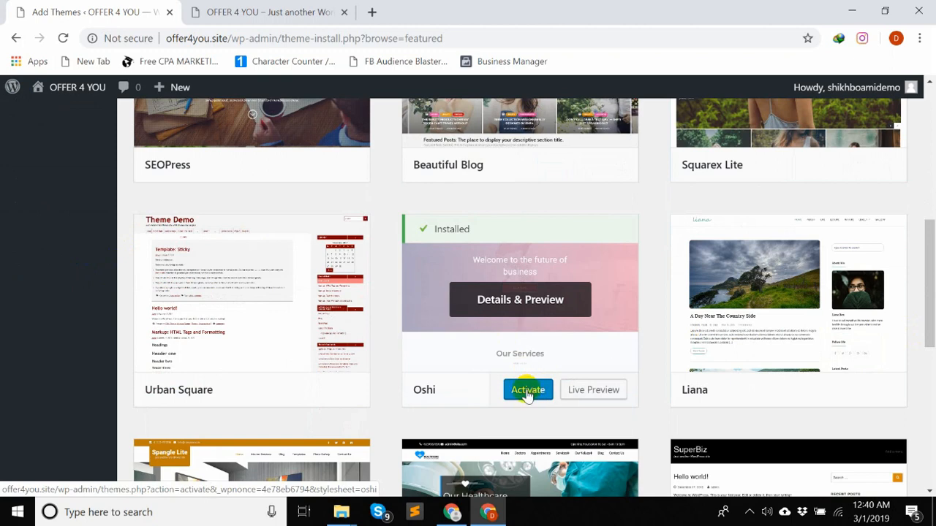
left_click(528, 392)
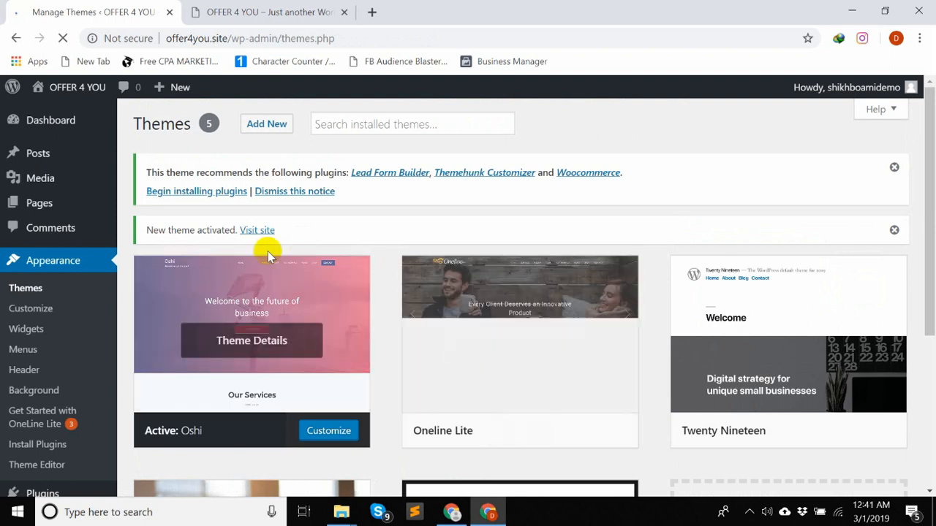
- Bulk install the theme's recommended plugins: Lead Form Builder, Themehunk Customizer and Woocommerce
left_click(198, 194)
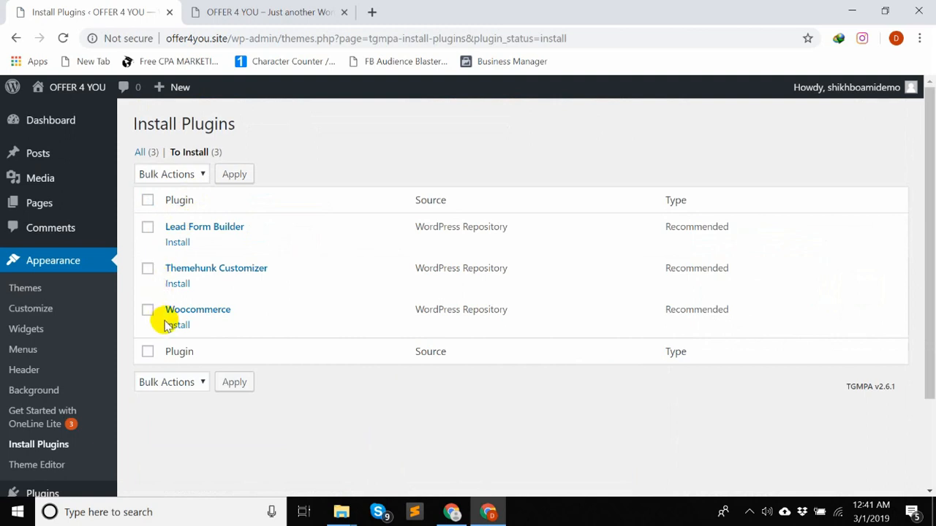
left_click(156, 175)
left_click(151, 202)
left_click(226, 179)
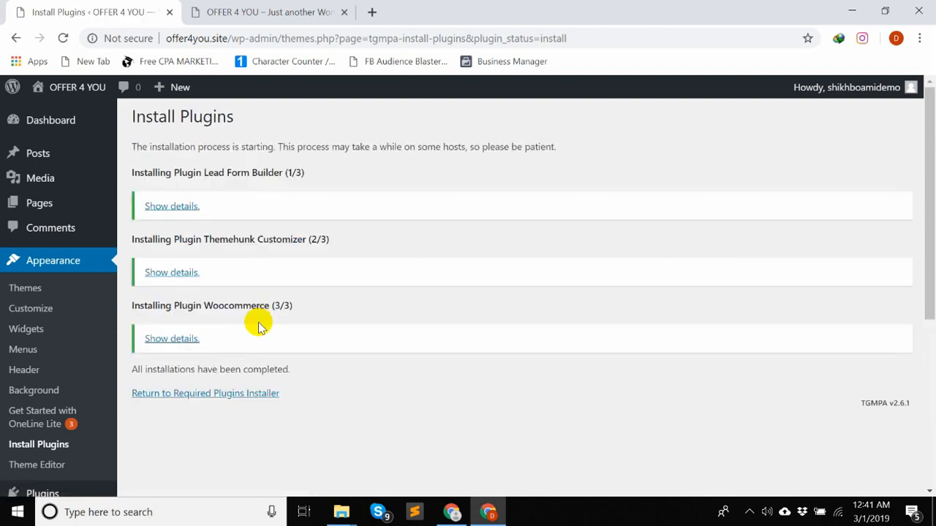
- Return to the required plugins installer and bulk activate all three newly installed plugins
left_click(178, 395)
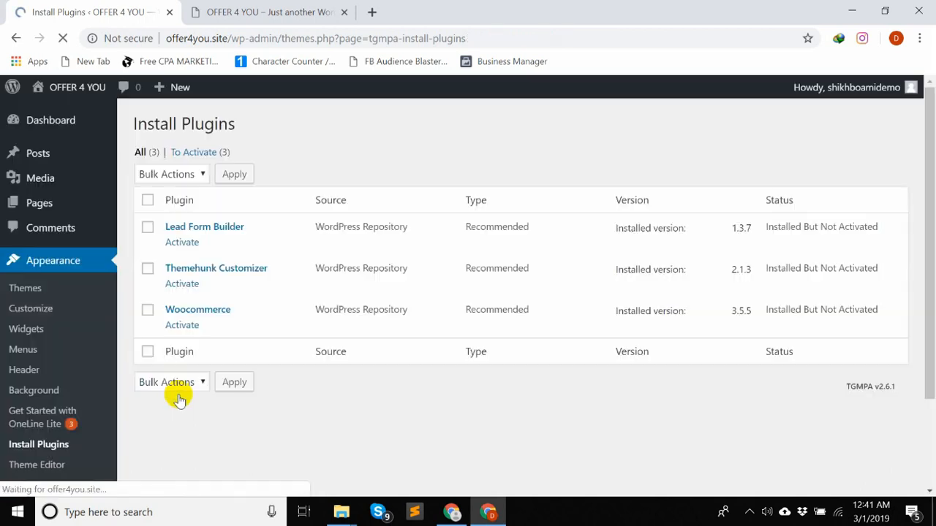
left_click(149, 201)
left_click(166, 175)
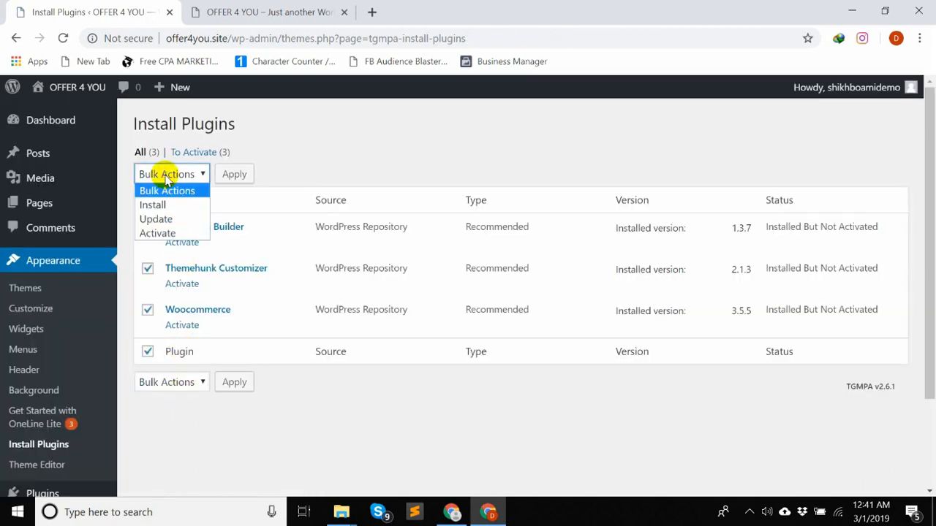
left_click(158, 233)
left_click(236, 175)
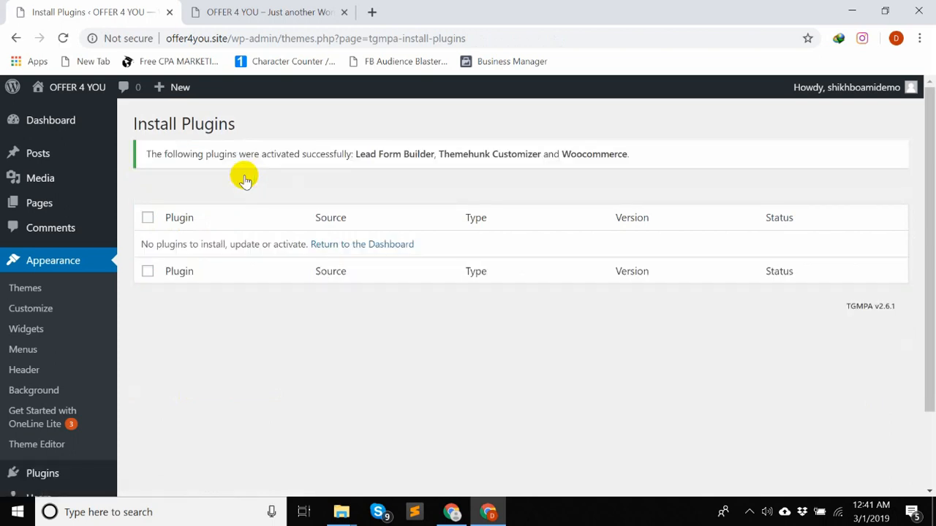
- Reload the site's front page and look it over with the new theme, then return to the admin tab
left_click(225, 11)
left_click(62, 38)
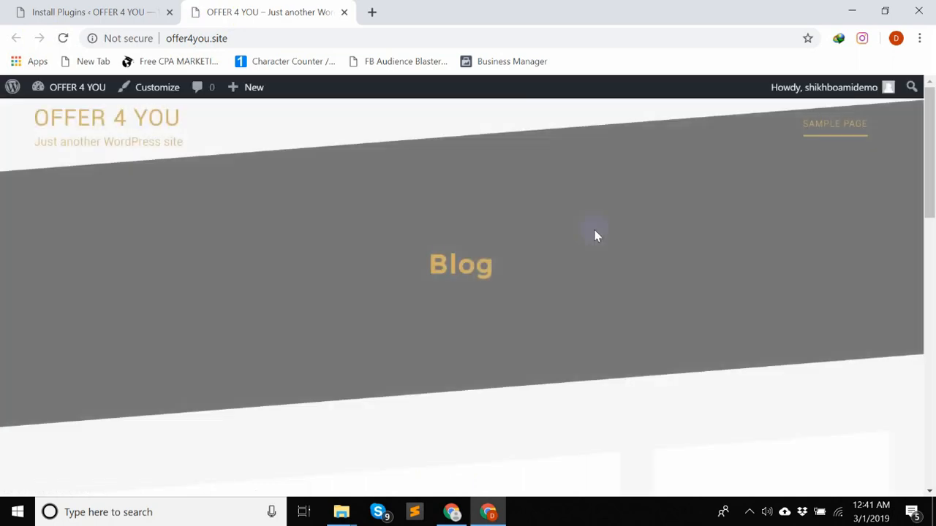
scroll(596, 235, "down", 8)
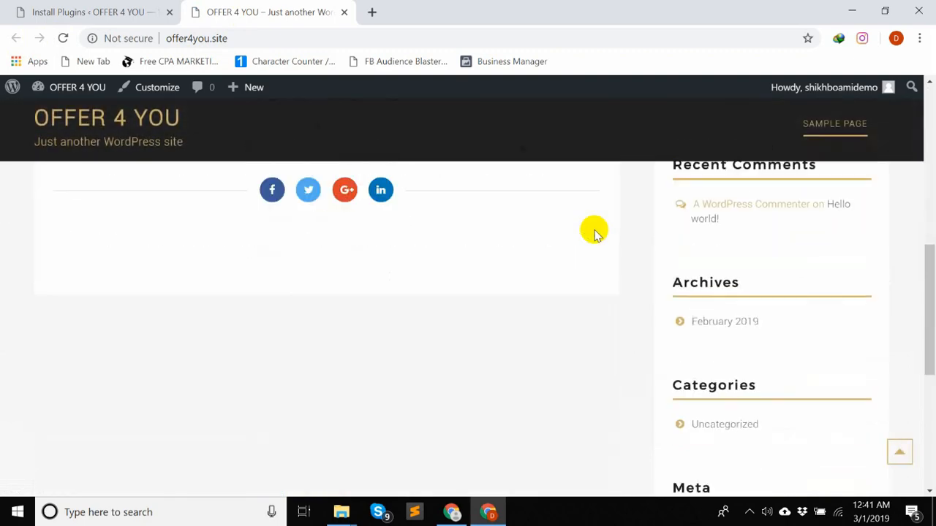
scroll(593, 233, "down", 5)
scroll(593, 233, "up", 12)
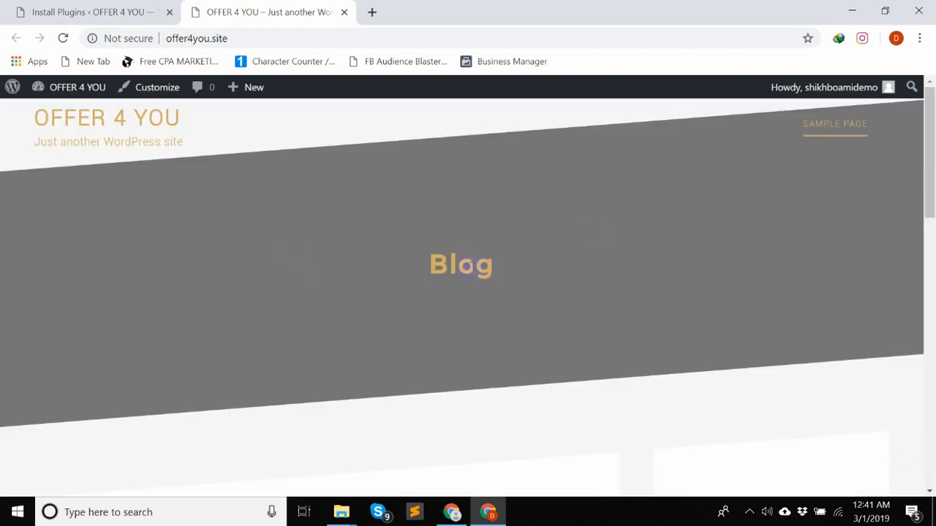
scroll(599, 287, "down", 8)
scroll(599, 287, "up", 8)
left_click(121, 11)
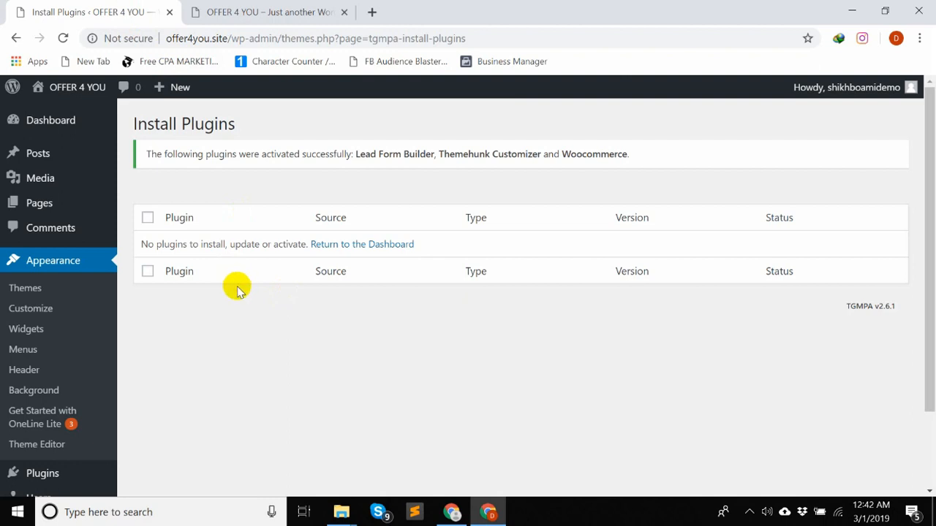
- Open the upload form for installing a new theme from a .zip file
left_click(33, 293)
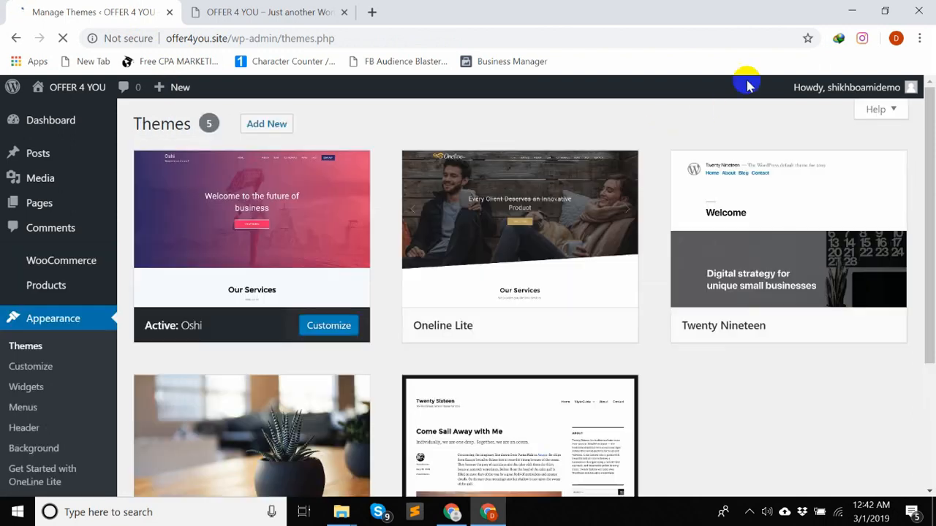
left_click(267, 124)
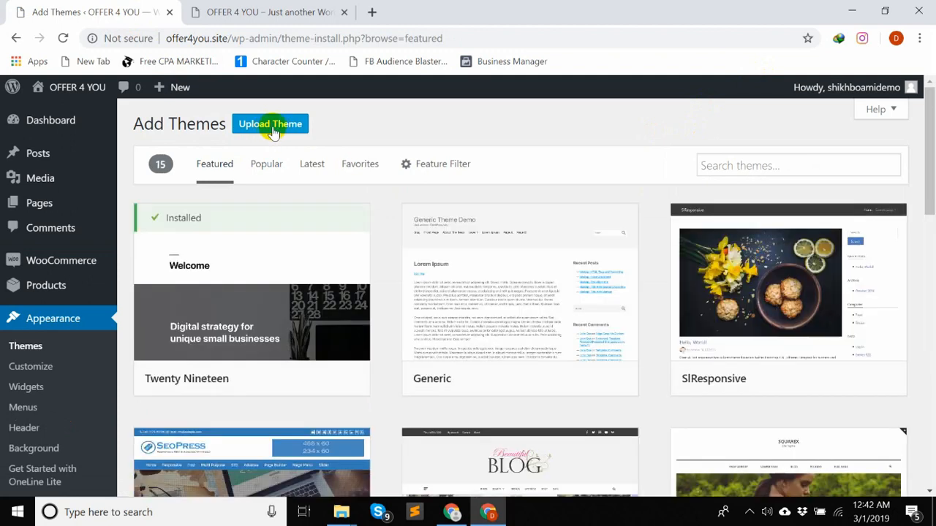
left_click(271, 126)
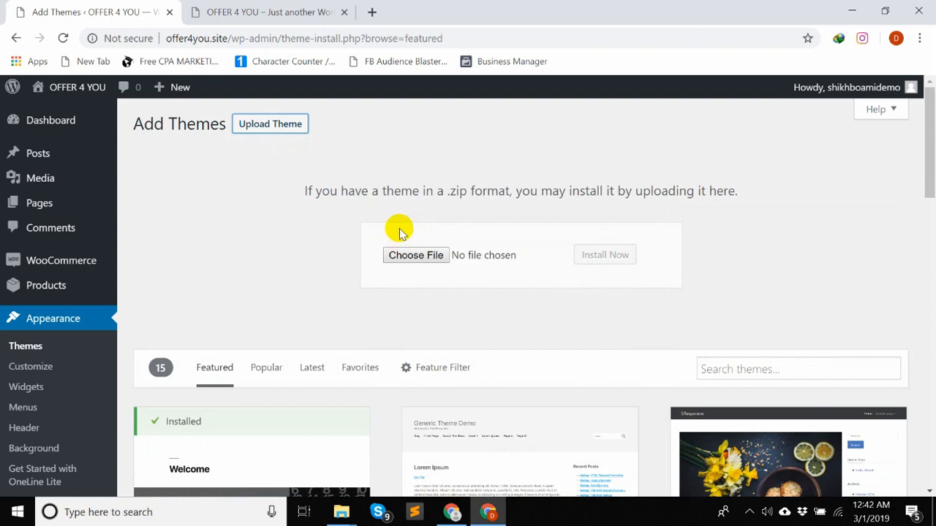
- Search Google for "moto theme wordpress" in a new browser tab
left_click(371, 14)
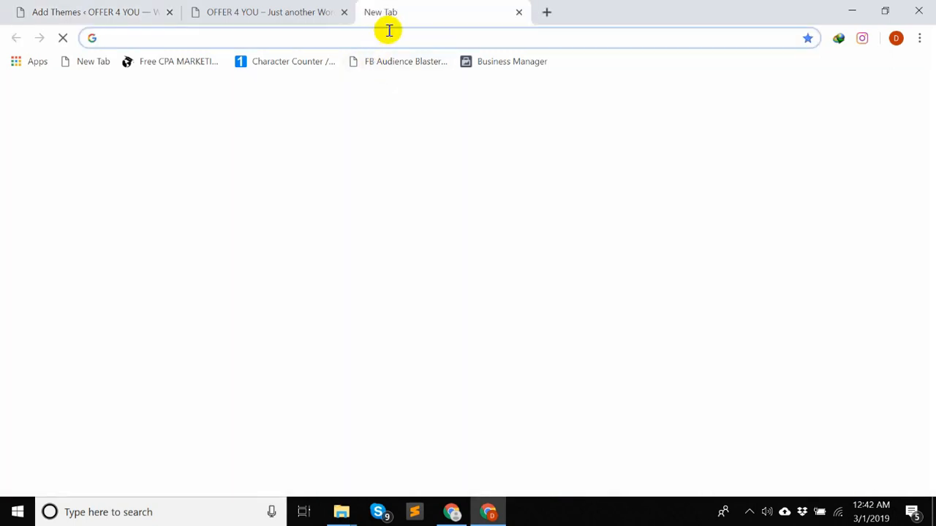
type("mot")
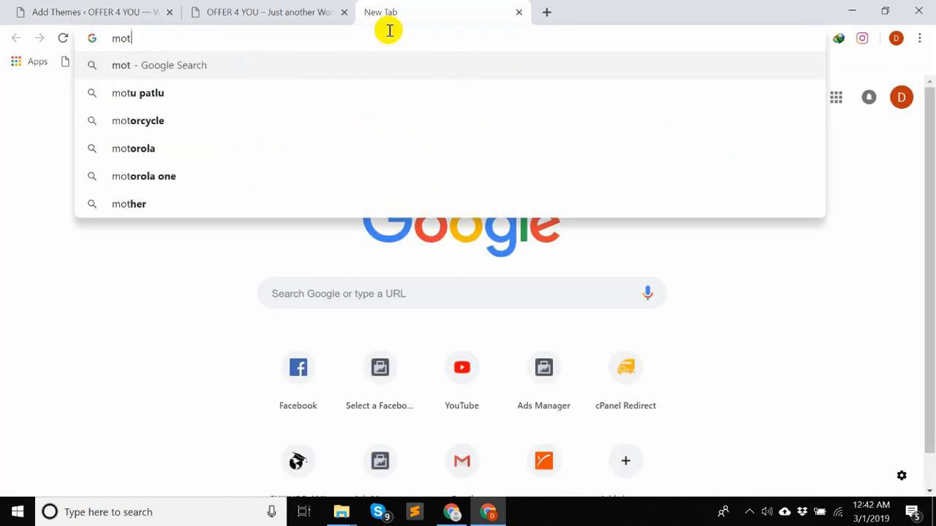
type("o theam")
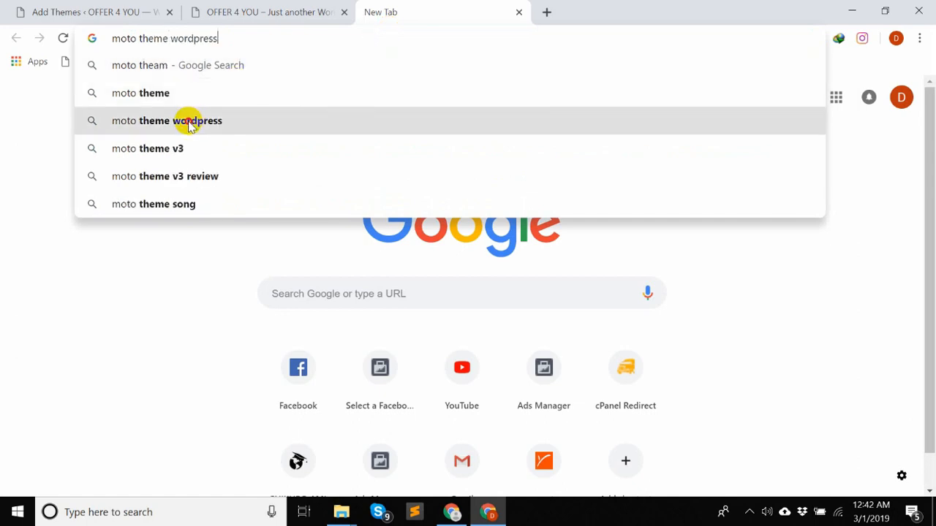
left_click(185, 122)
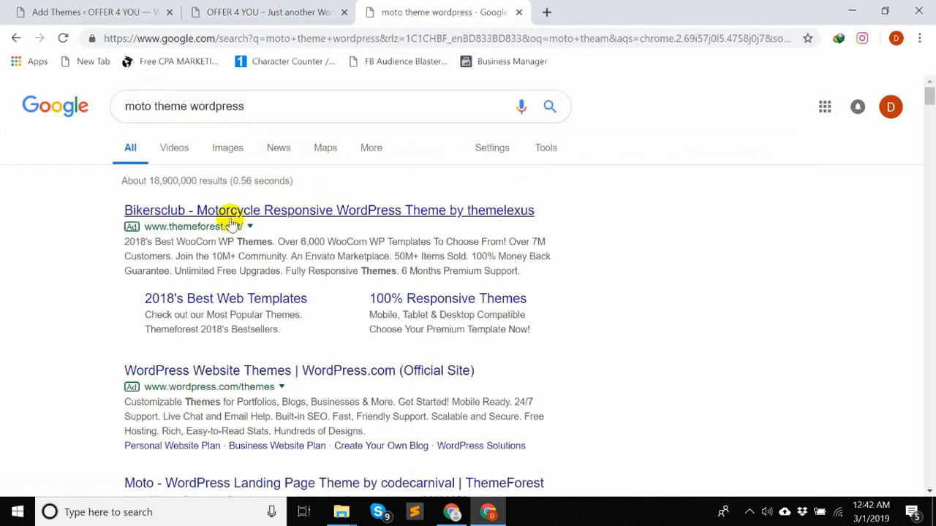
- Open the Bikersclub motorcycle theme result in a new tab, look over its ThemeForest page and close it
middle_click(247, 214)
left_click(607, 9)
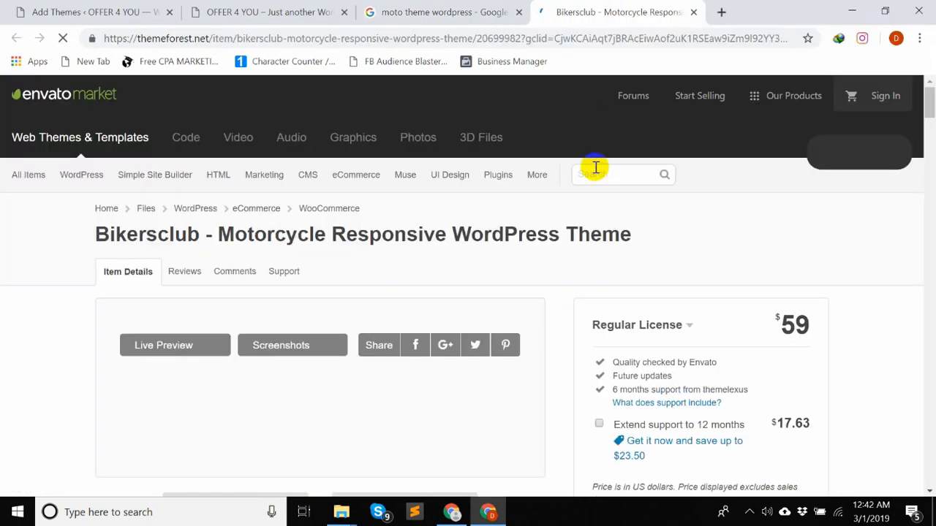
scroll(555, 286, "down", 2)
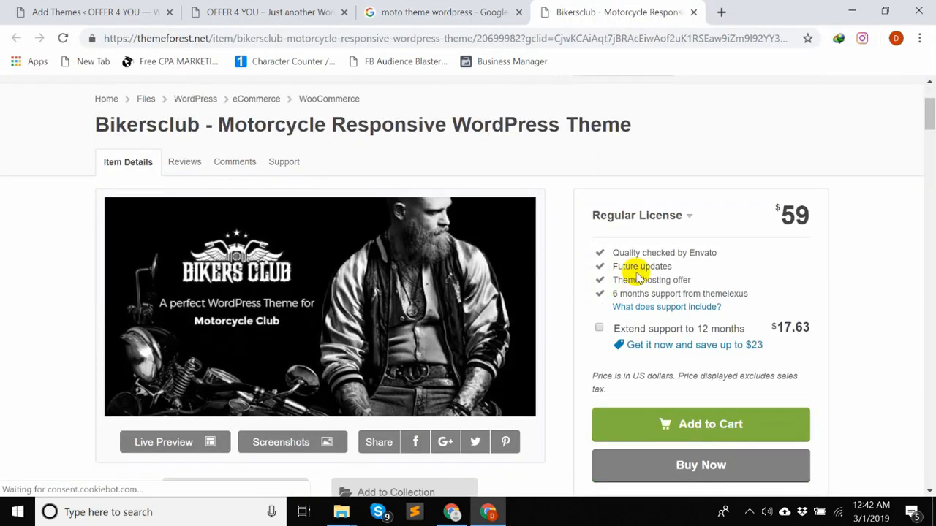
scroll(629, 274, "down", 4)
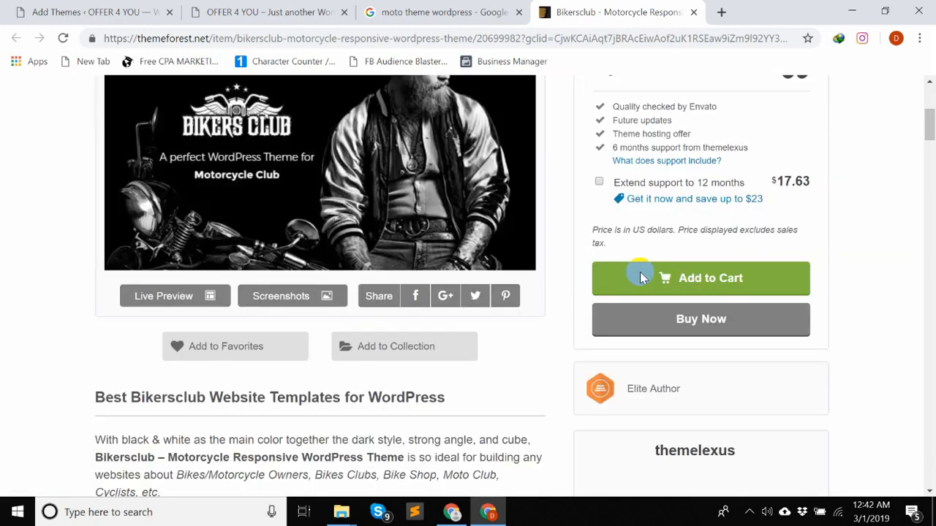
double_click(692, 13)
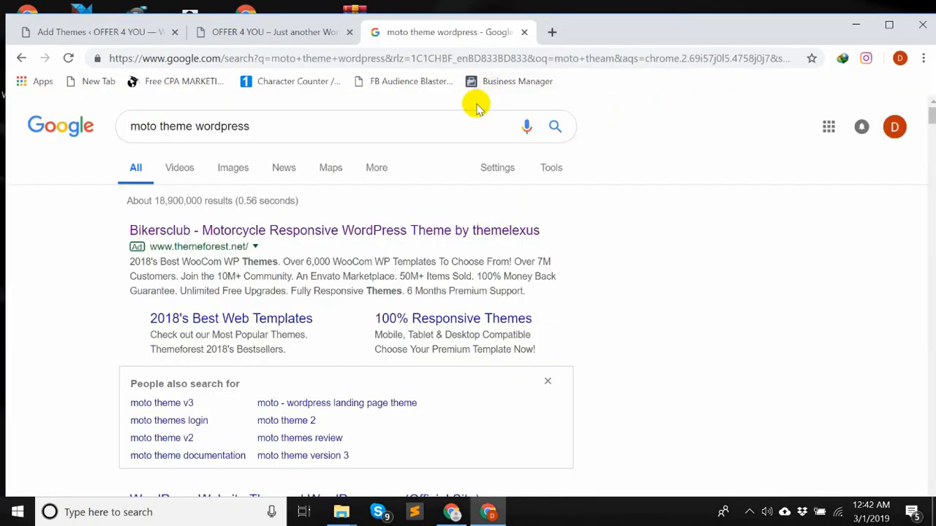
- Open the search result for the Moto WordPress Landing Page Theme in a new tab and look over its ThemeForest page
scroll(373, 274, "down", 2)
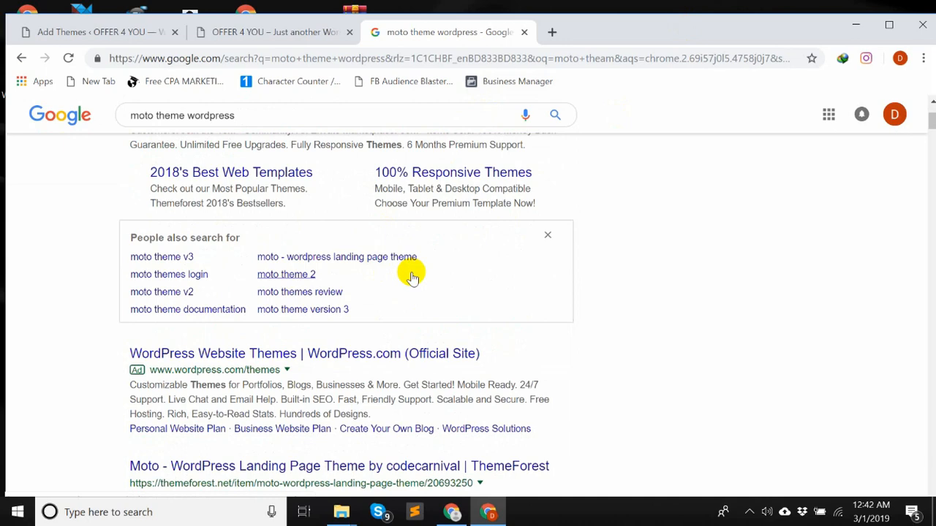
scroll(411, 276, "down", 2)
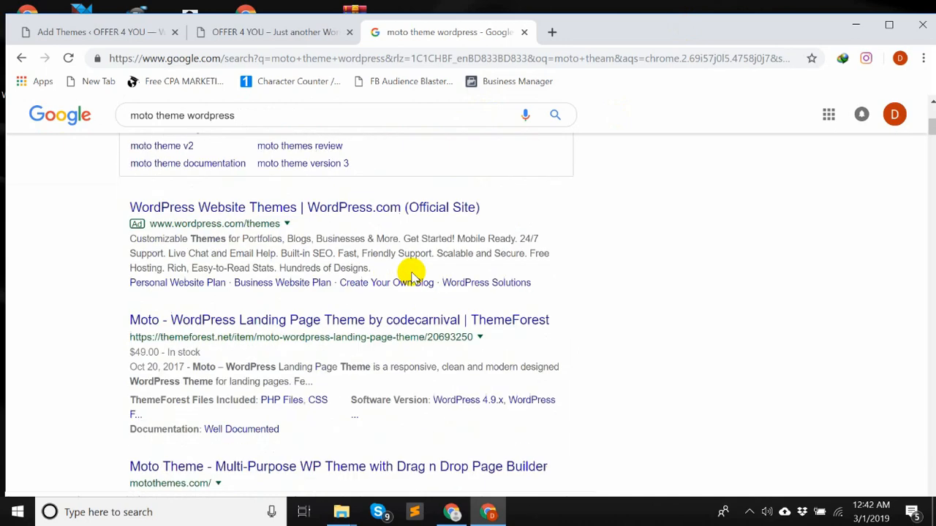
middle_click(267, 319)
left_click(570, 35)
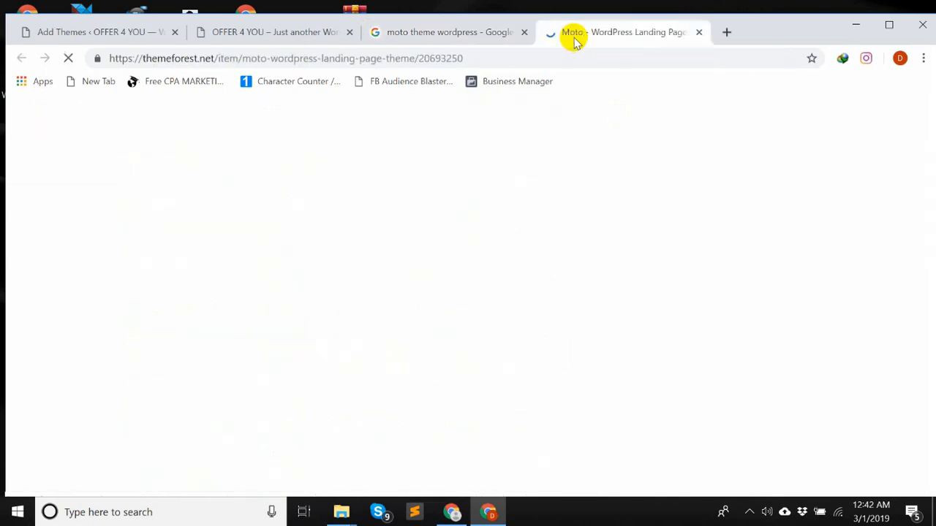
scroll(597, 179, "down", 1)
scroll(597, 179, "down", 1)
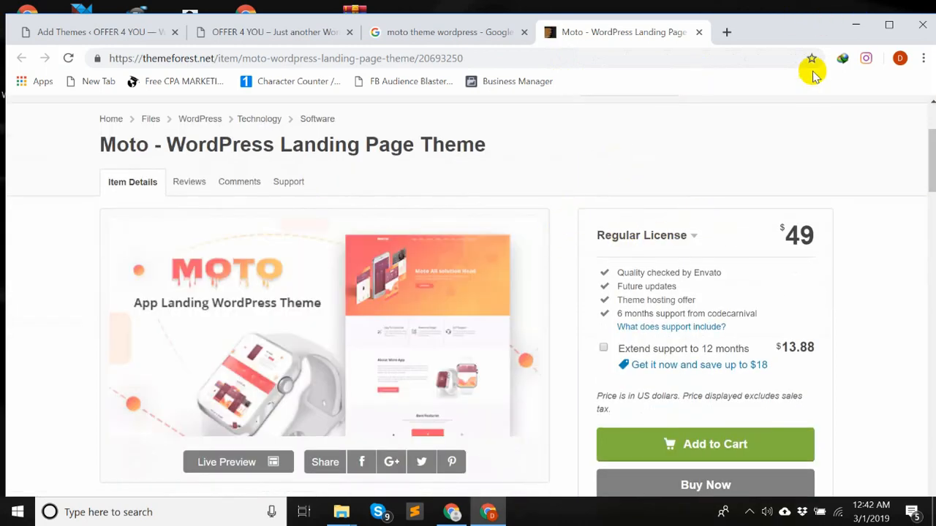
- Locate the WP moto.zip file on the desktop, then return to the site's Add Themes page in a maximized browser window
left_click(854, 24)
left_click(343, 257)
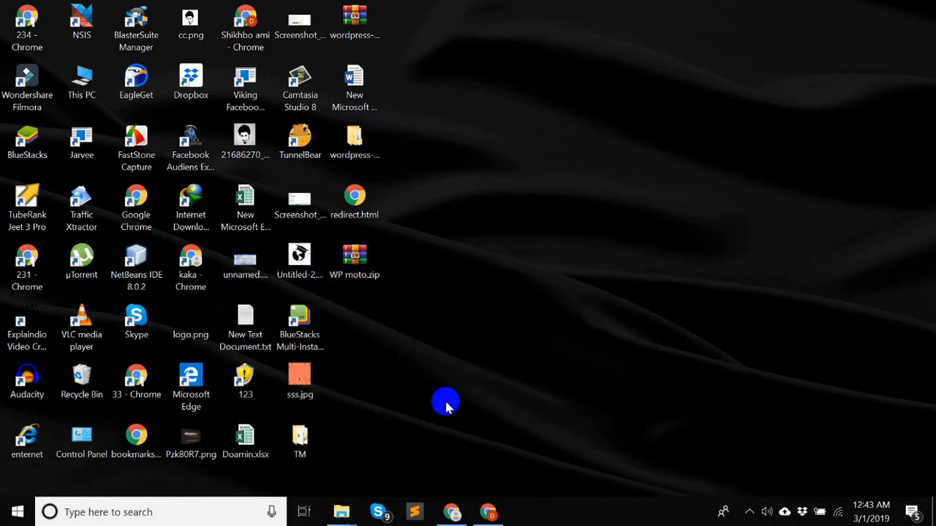
left_click(453, 512)
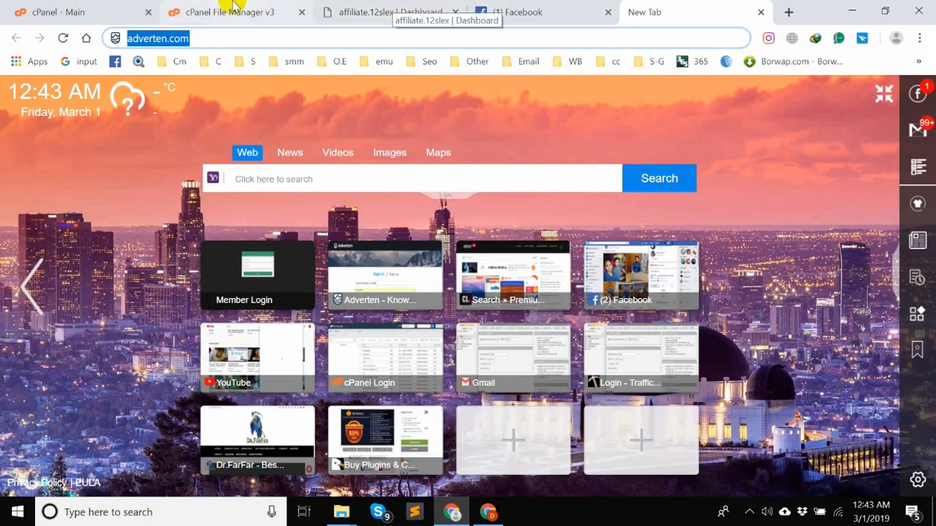
left_click(487, 512)
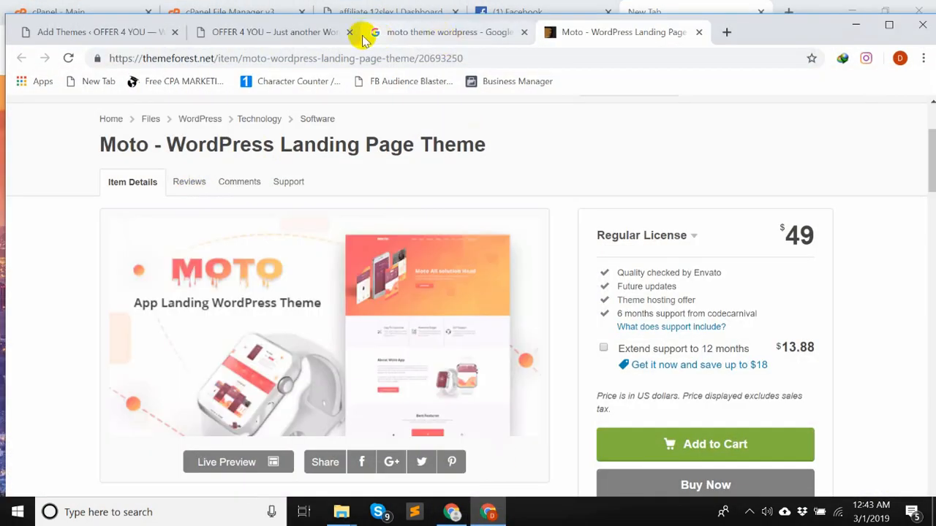
left_click(292, 32)
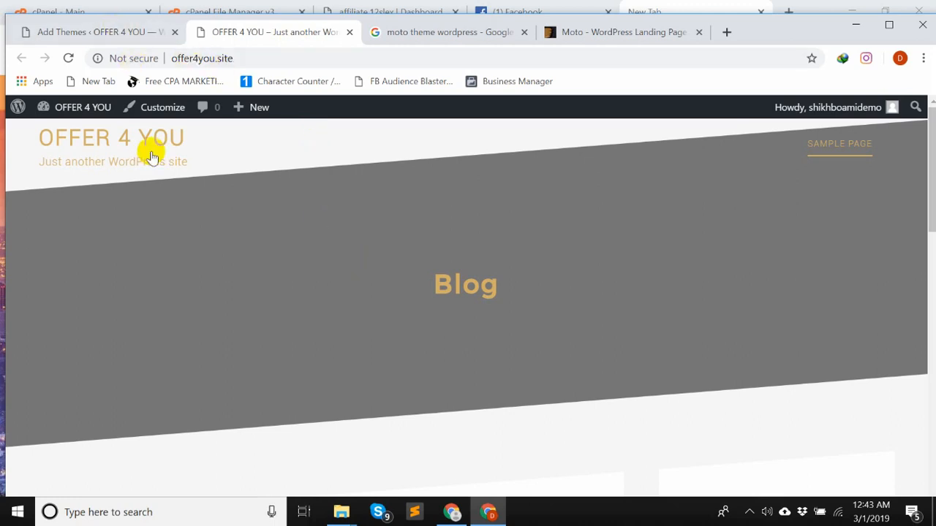
left_click(116, 31)
left_click(889, 25)
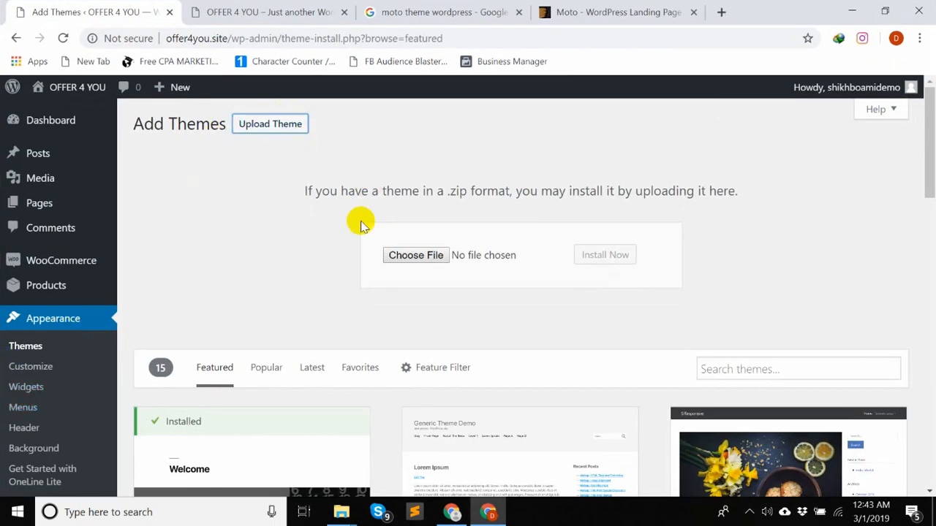
- Upload WP moto.zip from the Desktop and install it as a new theme
left_click(410, 261)
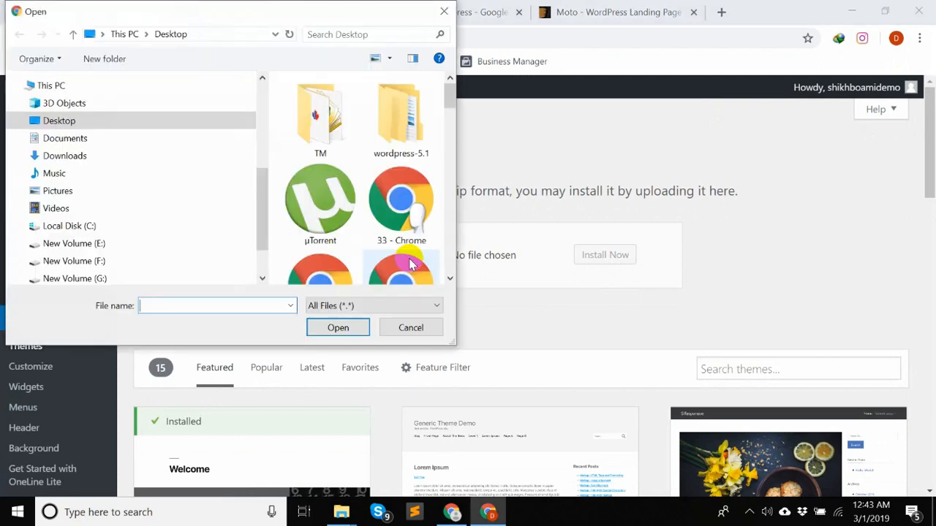
scroll(405, 198, "down", 5)
scroll(404, 196, "down", 10)
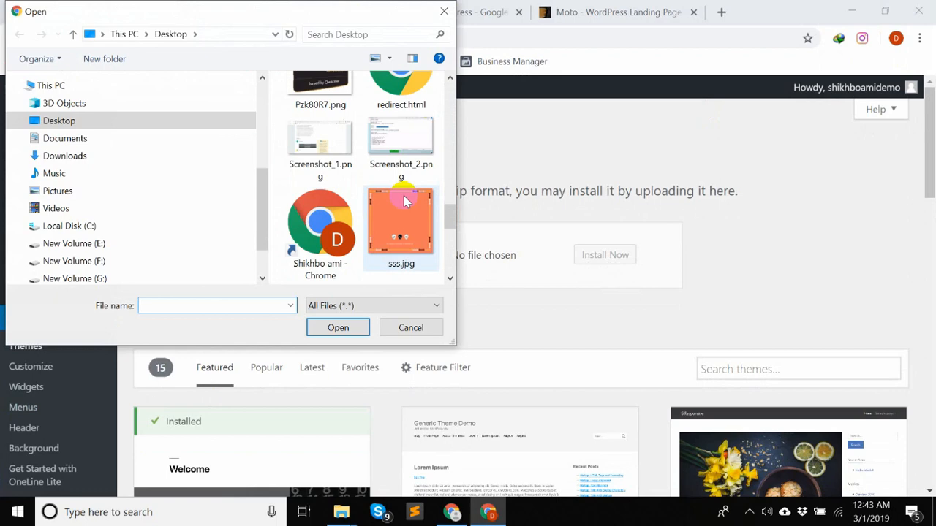
scroll(406, 202, "down", 5)
scroll(394, 234, "down", 3)
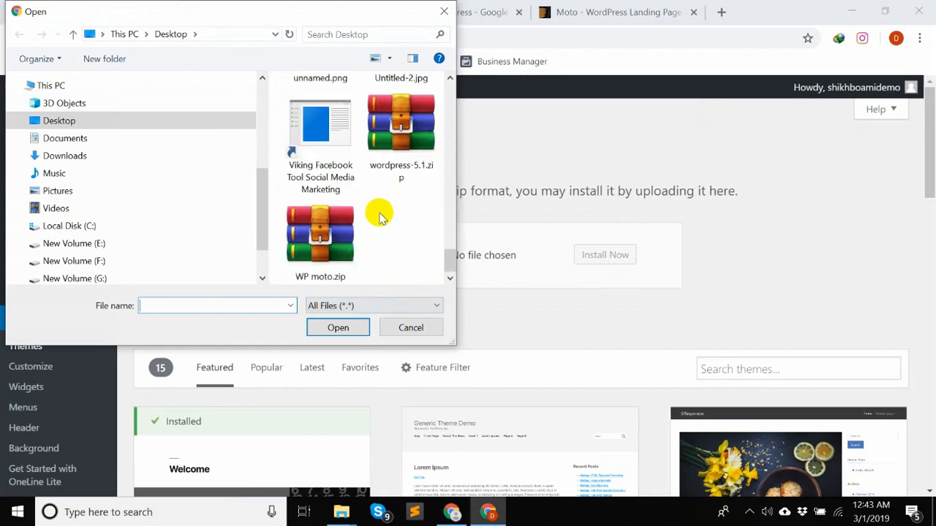
left_click(333, 252)
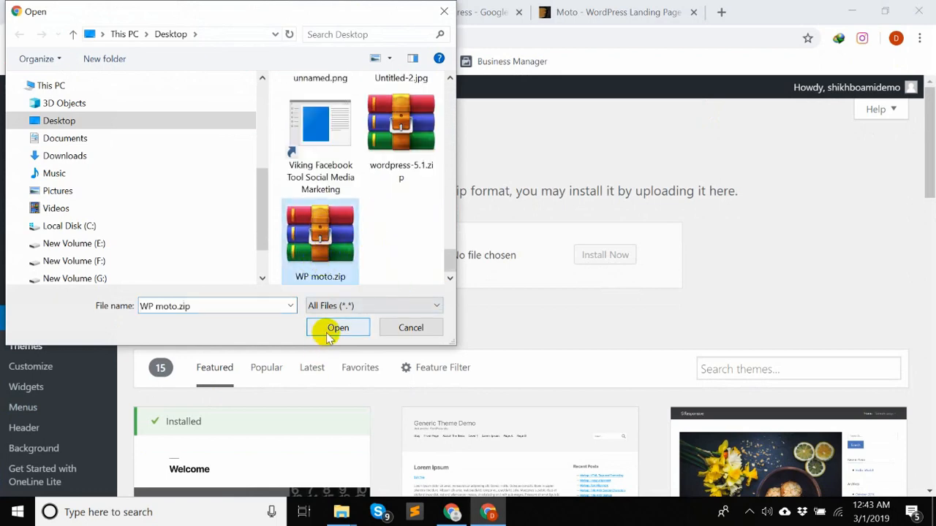
left_click(336, 328)
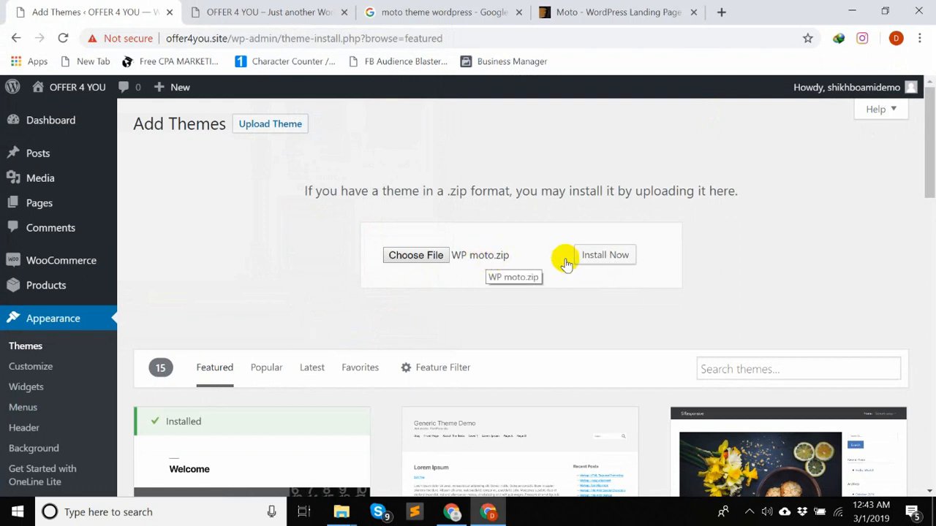
left_click(606, 255)
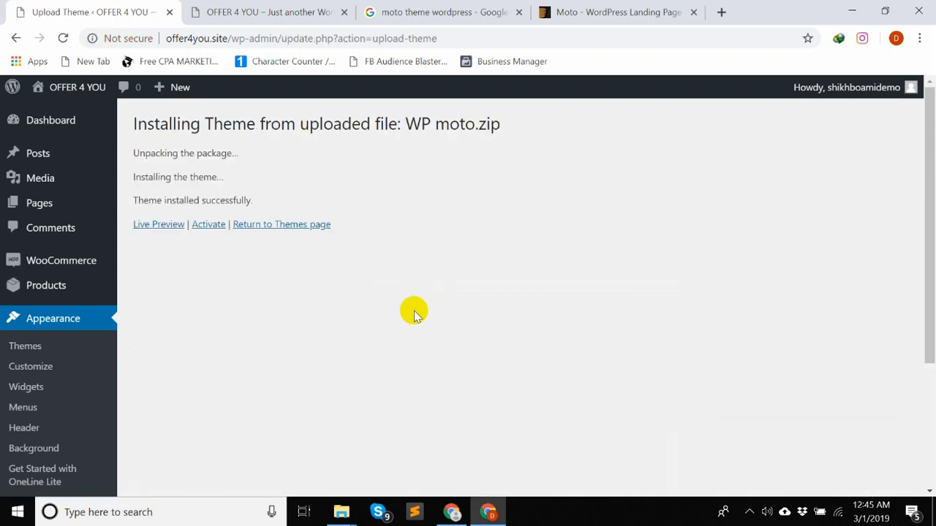
- Activate the uploaded theme and open the list of plugins it requires
left_click(212, 225)
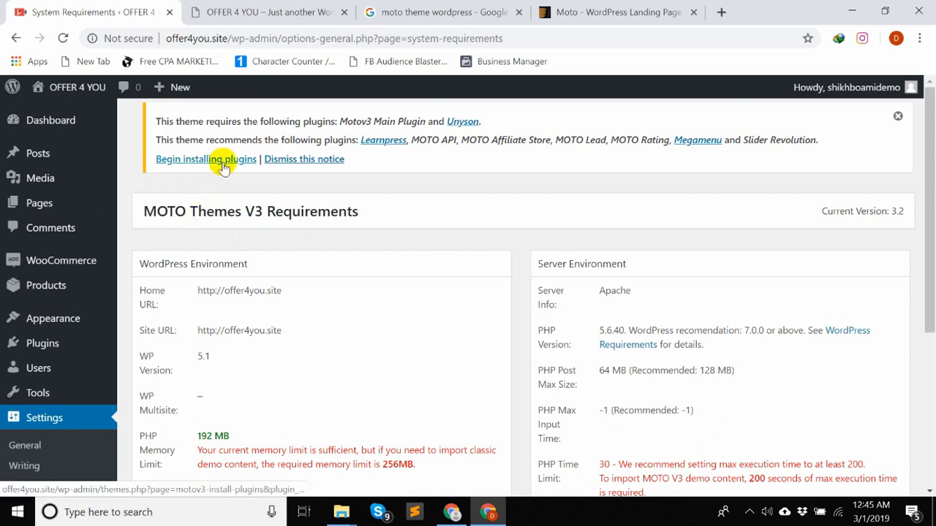
left_click(223, 160)
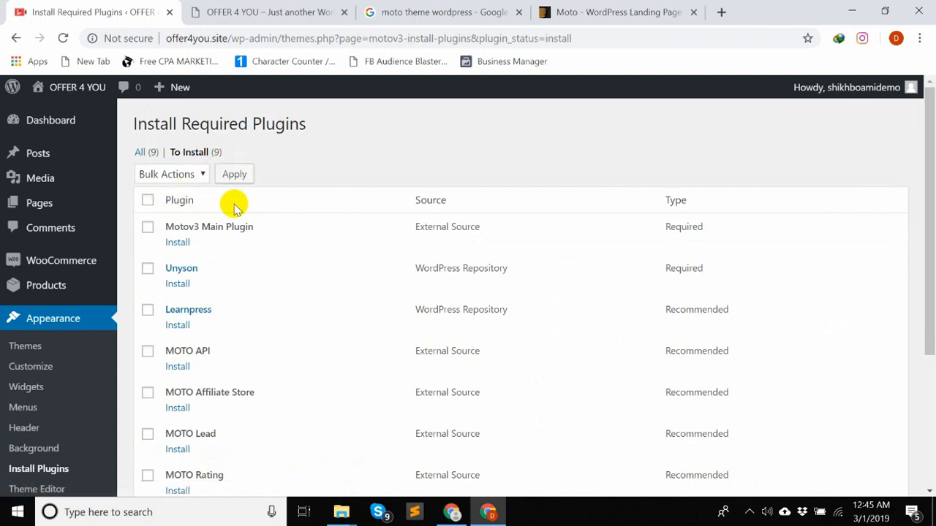
scroll(234, 208, "down", 3)
scroll(234, 209, "up", 3)
- Install the required Motov3 Main Plugin and Unyson, then return to the required plugins installer
left_click(178, 243)
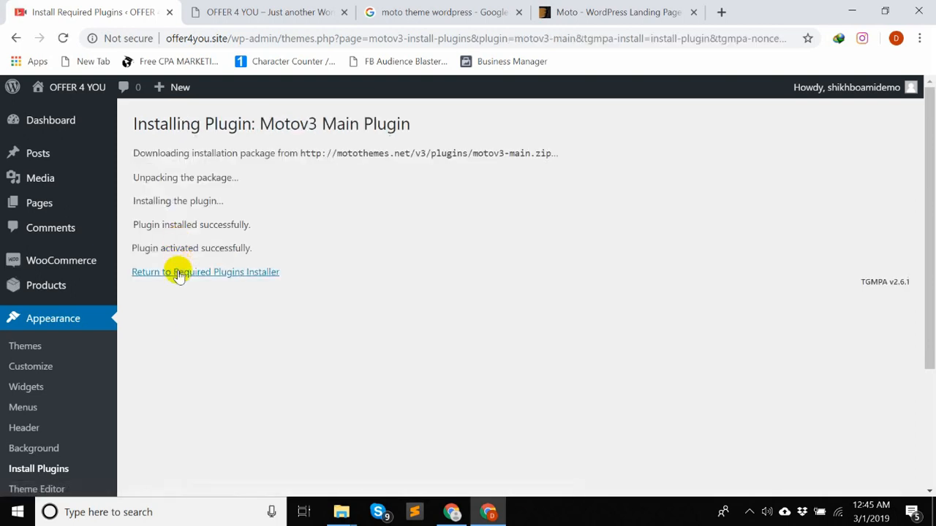
left_click(179, 271)
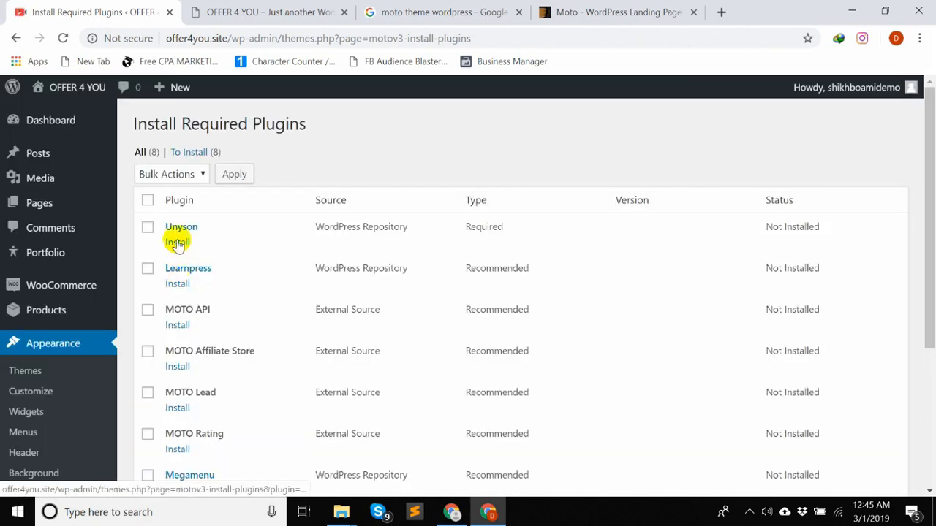
left_click(177, 242)
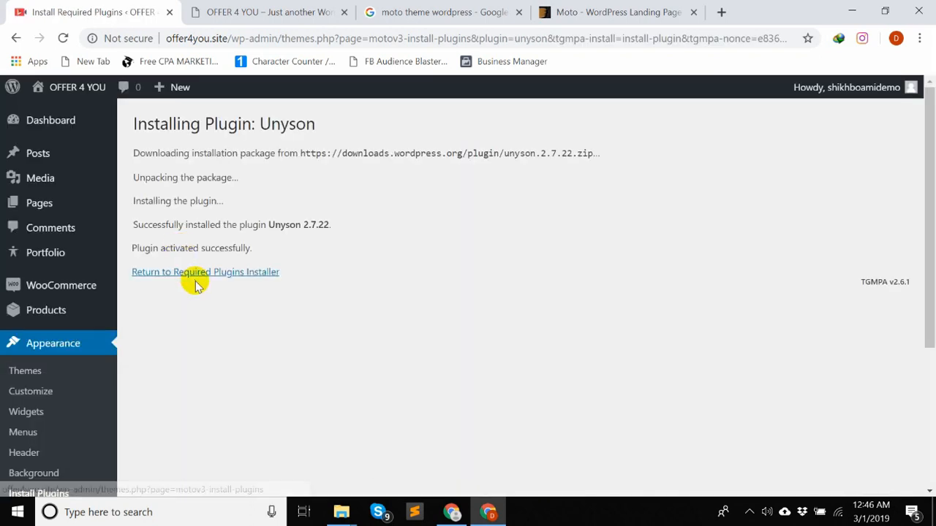
left_click(199, 276)
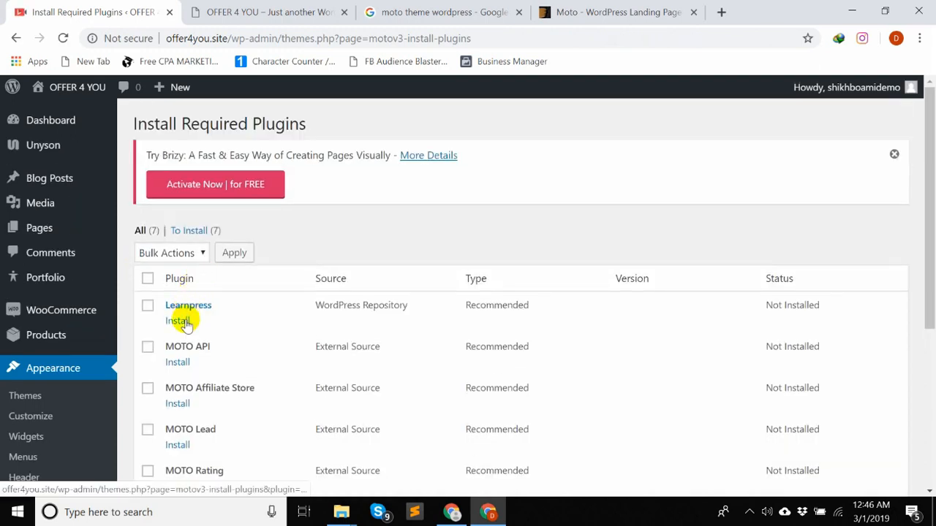
- Install the Learnpress plugin and leave its setup wizard by loading the offer4you.site/wp-admin/ dashboard
left_click(179, 321)
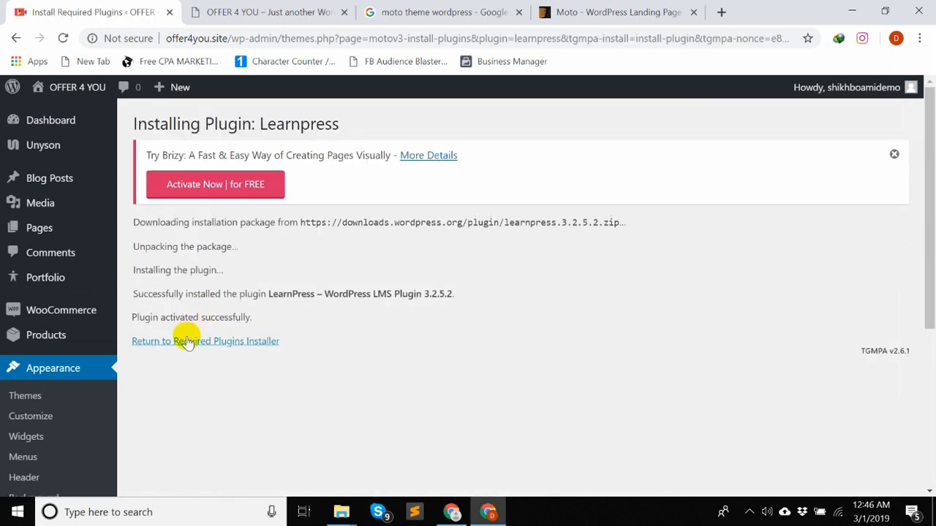
left_click(187, 342)
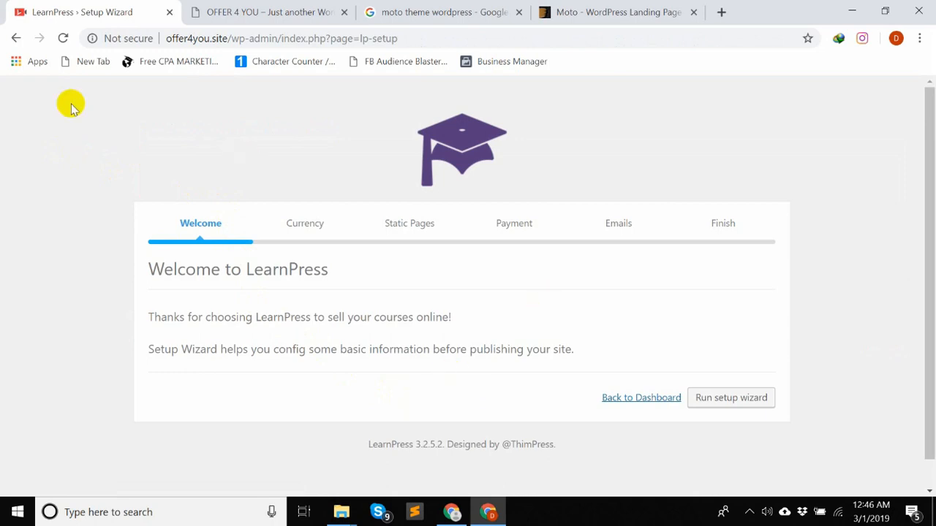
left_click_drag(281, 38, 489, 38)
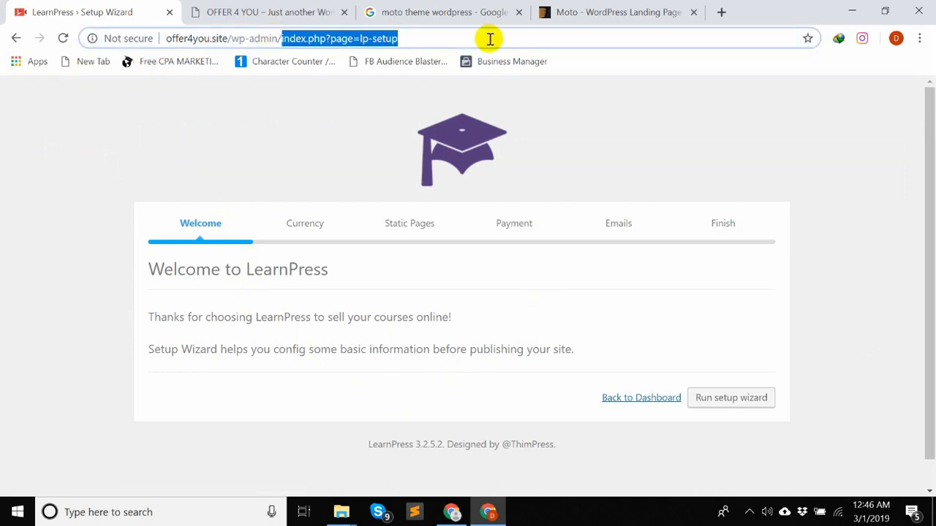
key("BackSpace")
key("Return")
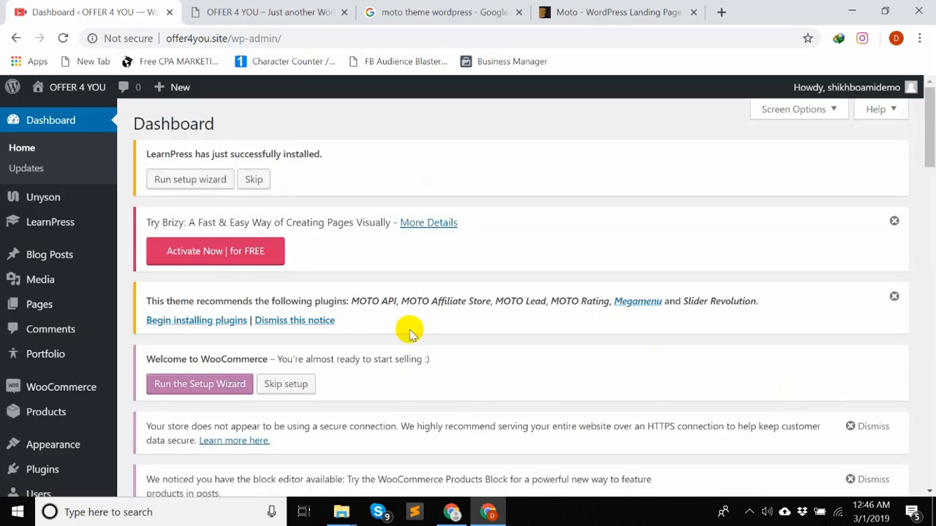
- Bulk install all six recommended plugins: MOTO API, MOTO Affiliate Store, MOTO Lead, MOTO Rating, Megamenu and Slider Revolution
mouse_move(90, 395)
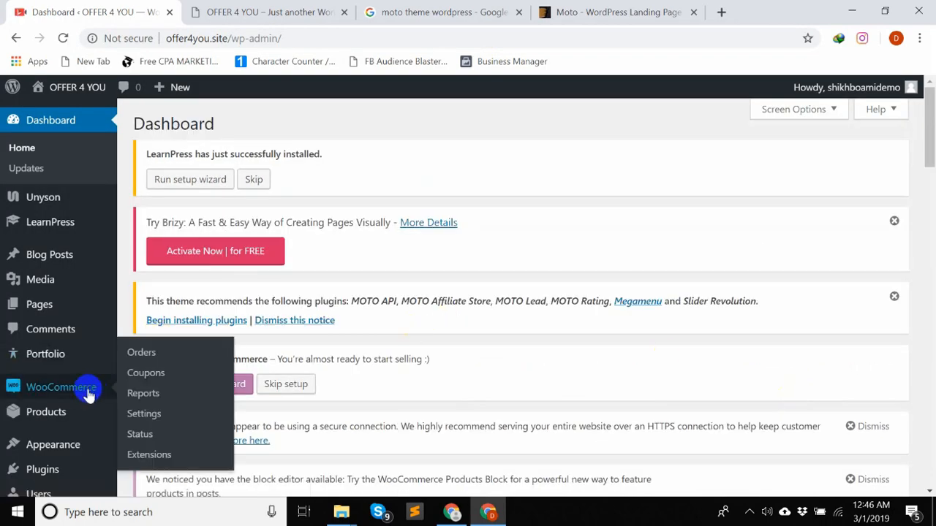
left_click(194, 323)
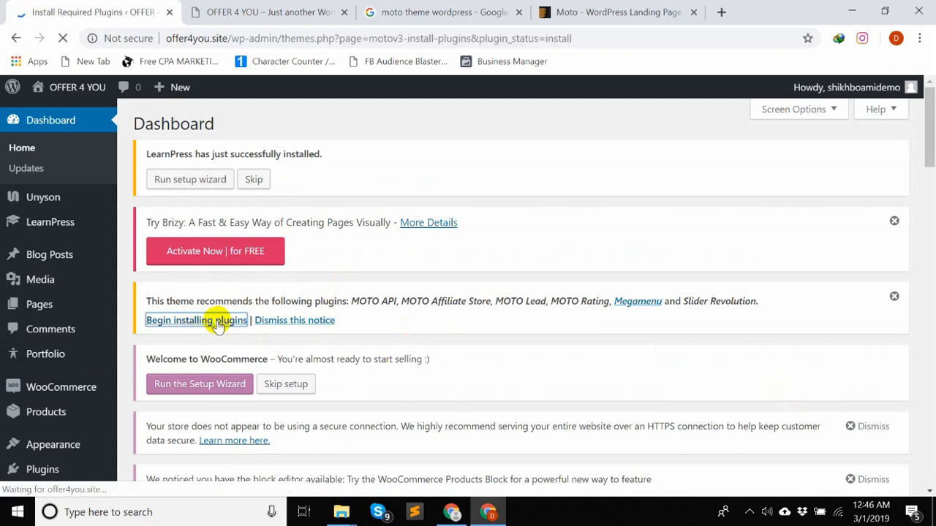
scroll(217, 326, "down", 5)
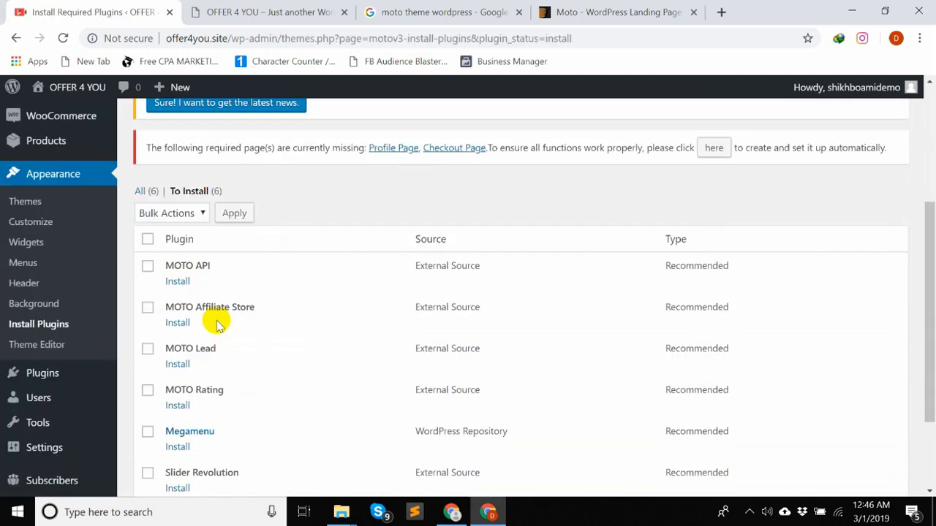
scroll(212, 329, "up", 2)
scroll(212, 326, "down", 1)
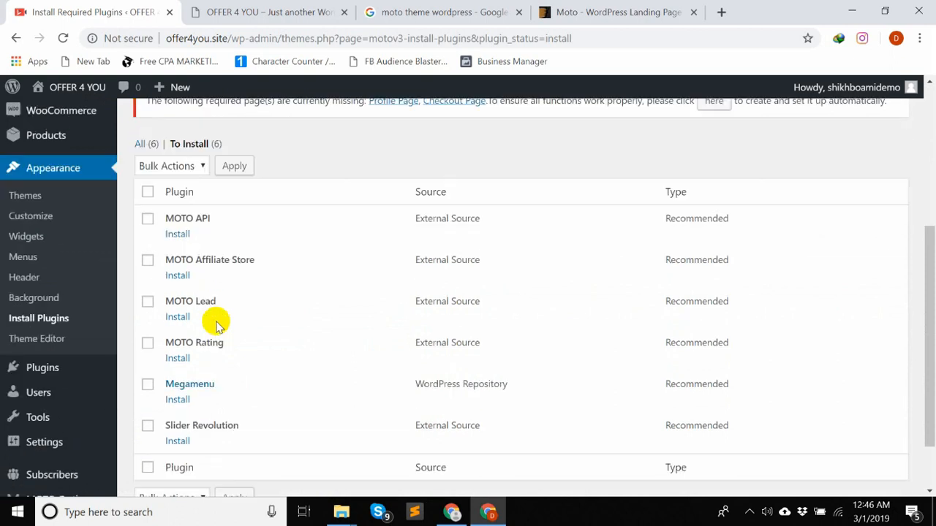
left_click(148, 191)
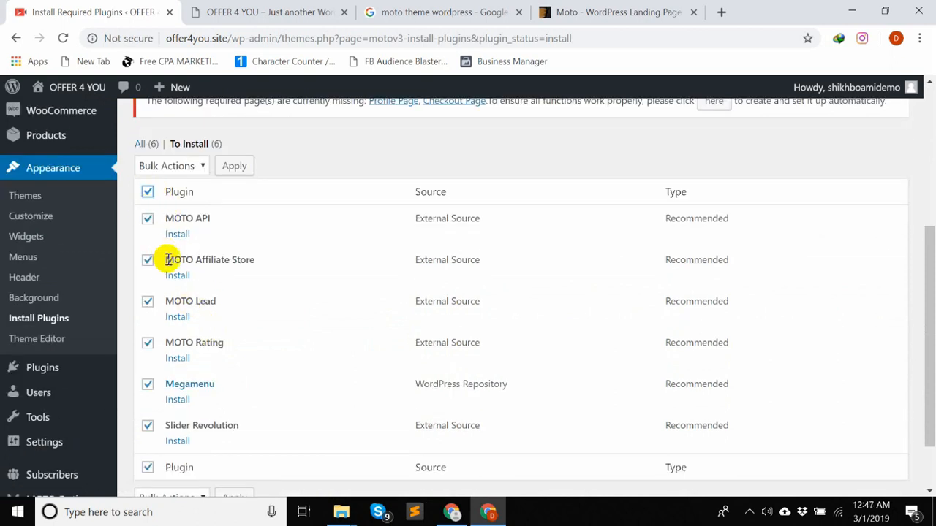
left_click(182, 167)
left_click(180, 199)
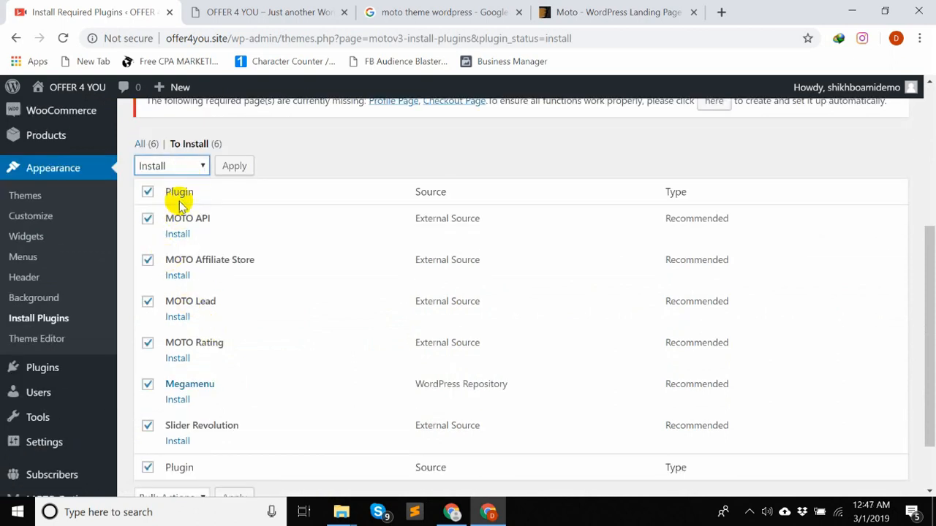
left_click(233, 167)
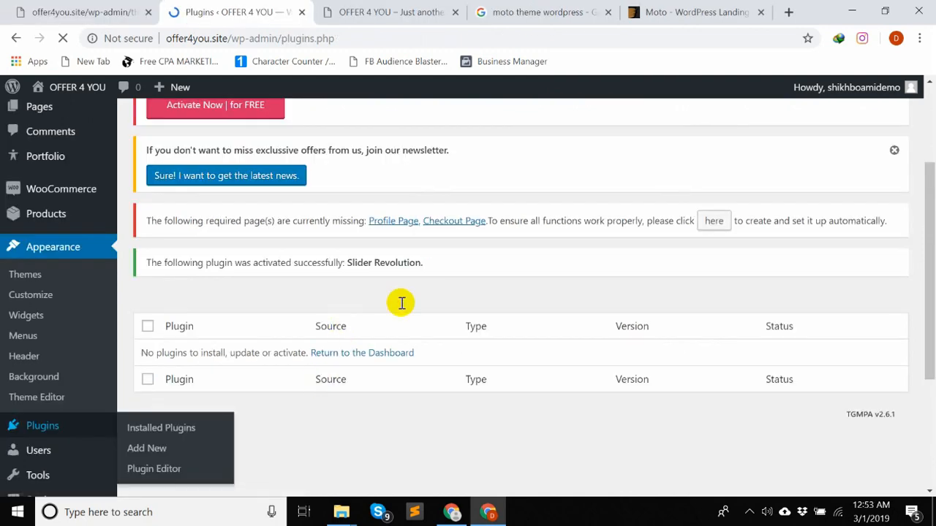
- Review the installed plugins list to check which plugins are active and inactive
scroll(438, 292, "down", 6)
scroll(441, 292, "down", 2)
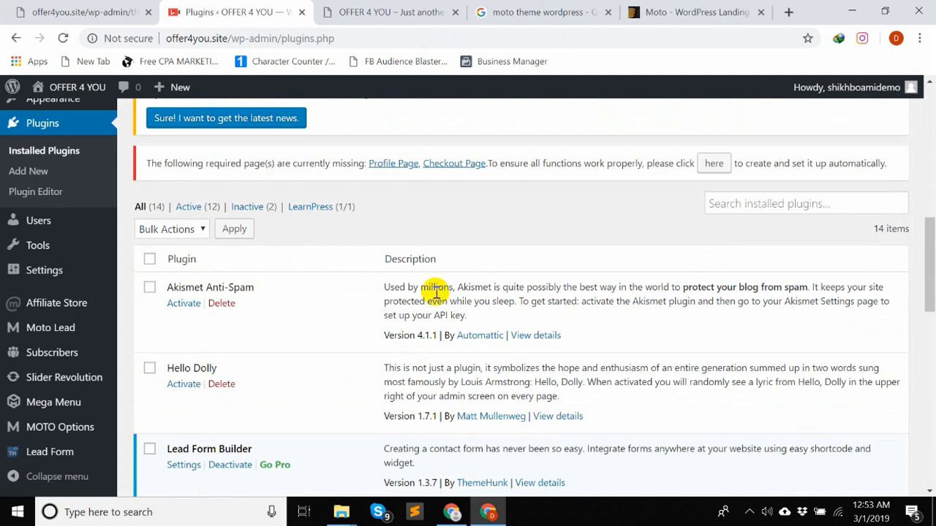
scroll(324, 288, "down", 5)
scroll(179, 234, "up", 2)
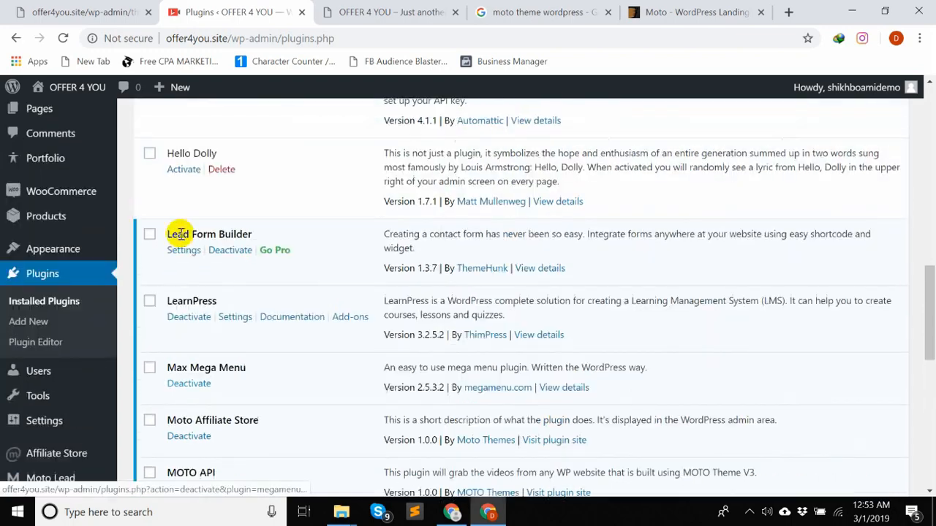
scroll(179, 234, "up", 6)
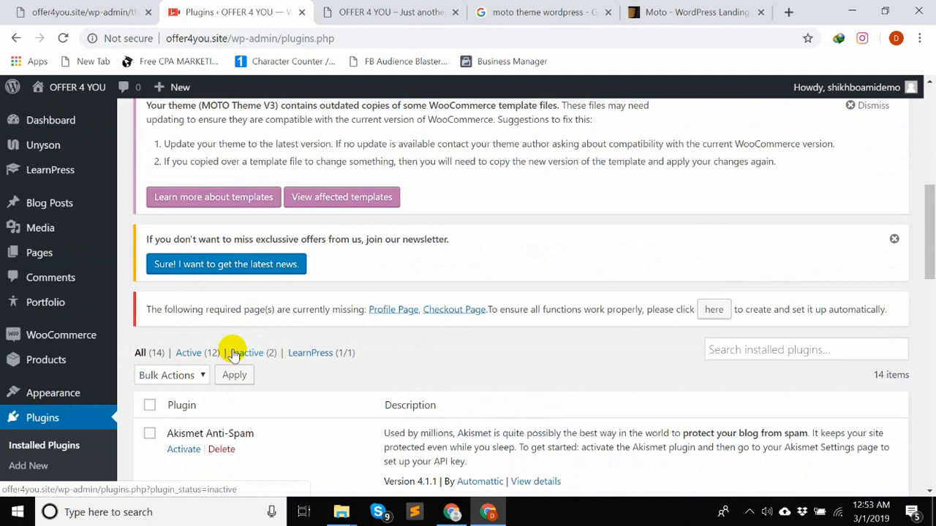
scroll(234, 354, "up", 8)
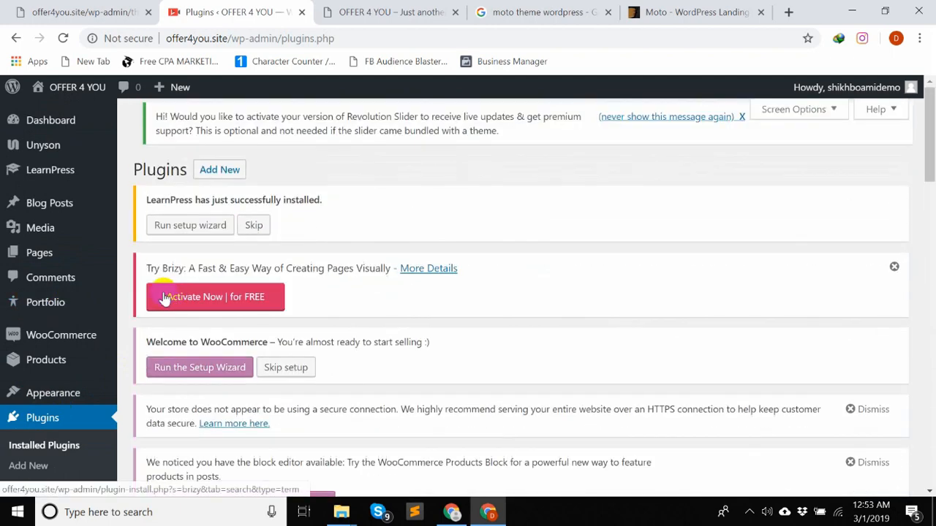
- Reload the offer4you.site front page and look over how the site appears with the new theme
left_click(350, 11)
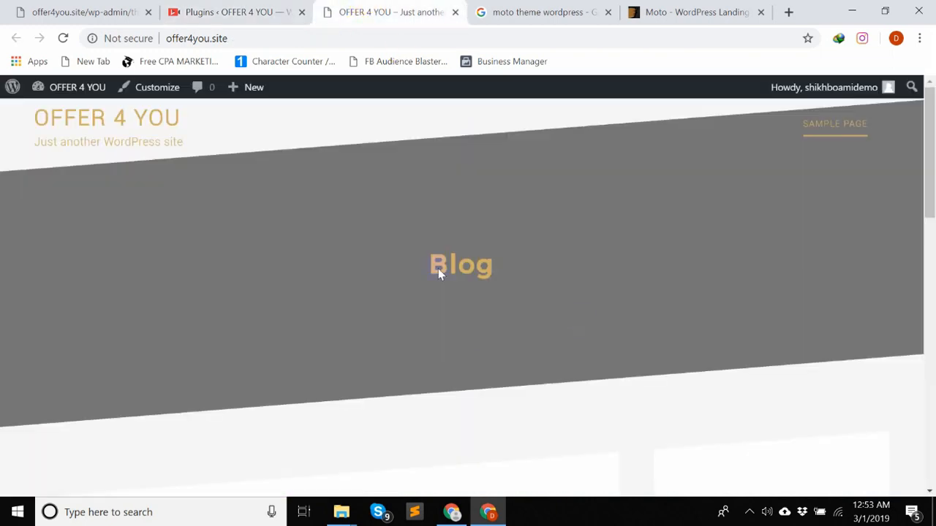
left_click(63, 38)
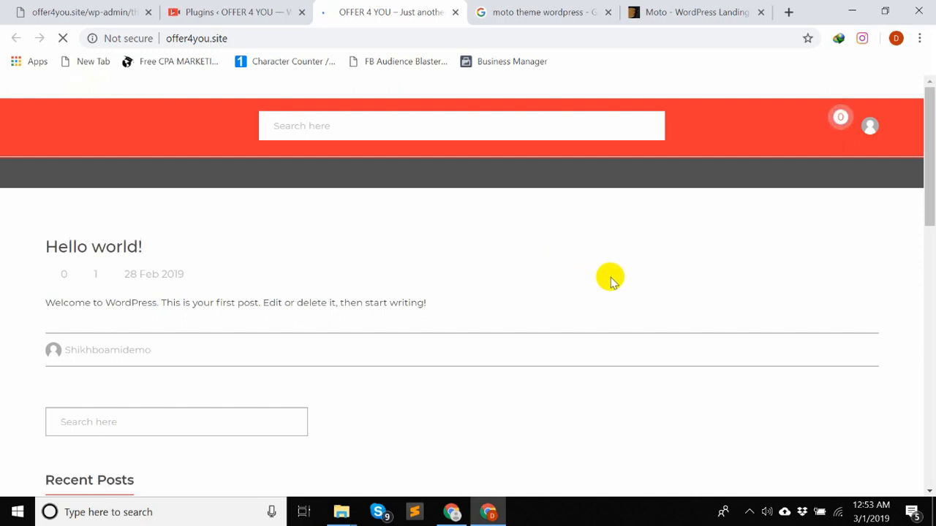
scroll(607, 276, "down", 6)
scroll(608, 277, "up", 6)
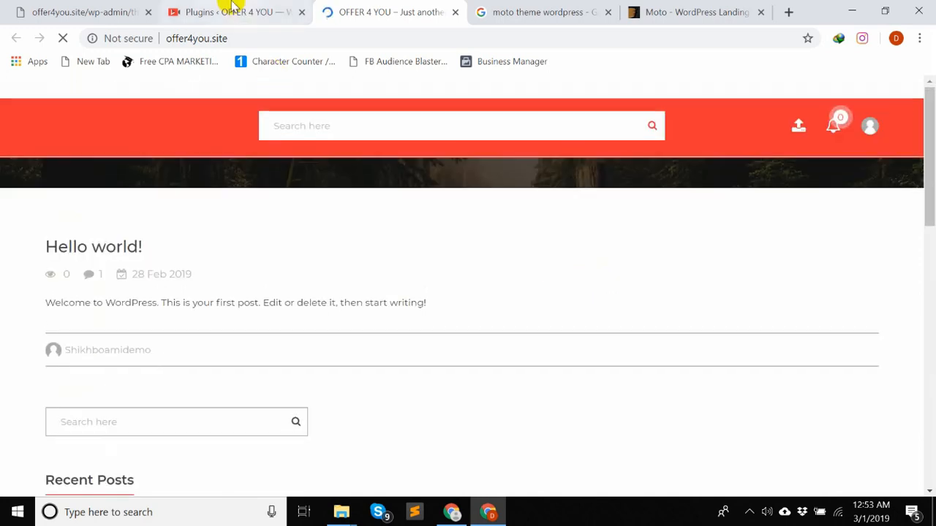
- Return to the site's admin area and open the Demo Content Install tool
left_click(230, 11)
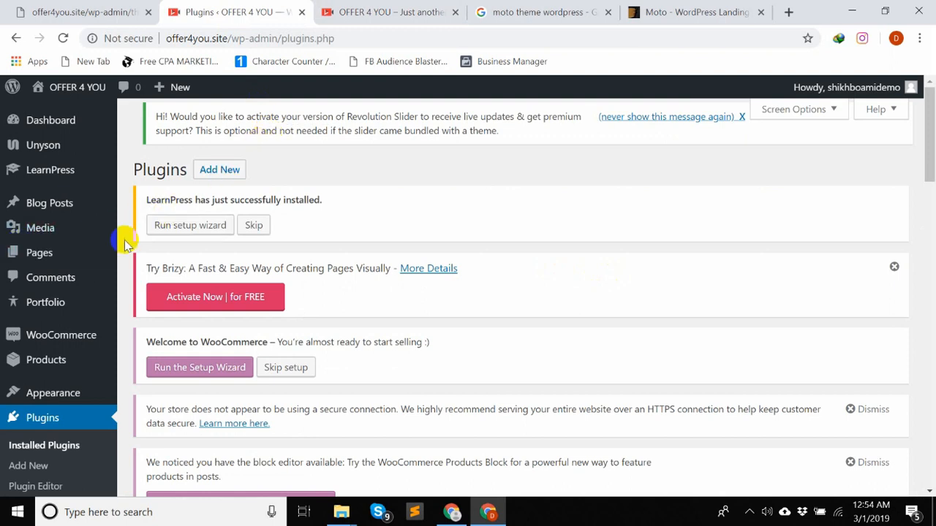
scroll(125, 244, "down", 1)
scroll(121, 246, "up", 1)
scroll(123, 246, "down", 7)
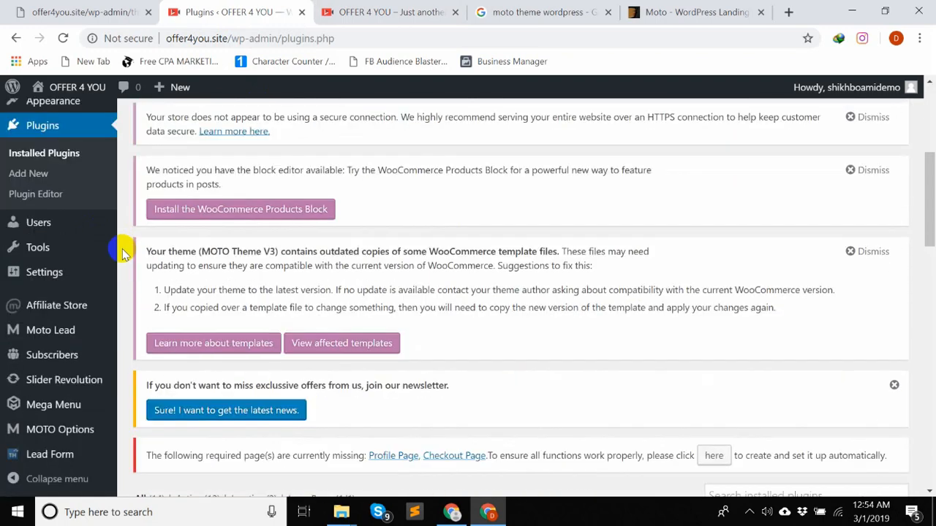
scroll(117, 256, "up", 1)
scroll(102, 270, "down", 1)
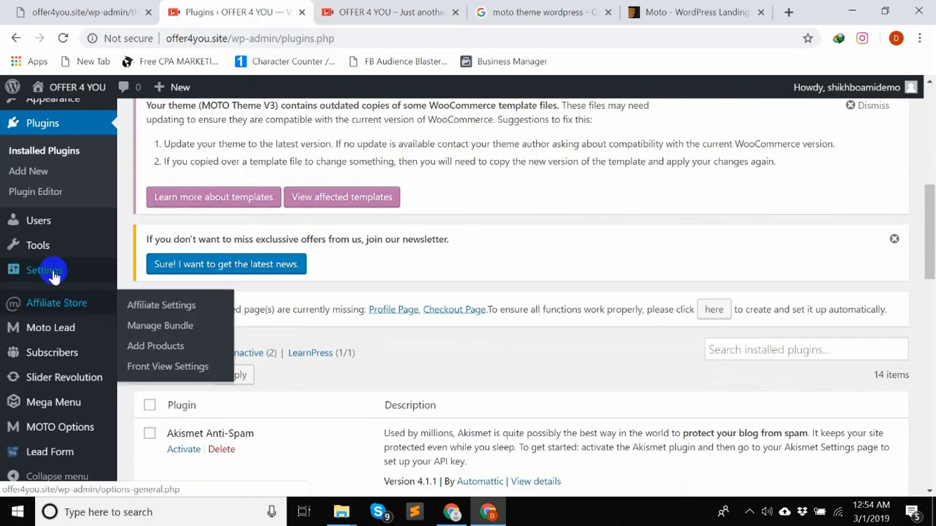
mouse_move(46, 267)
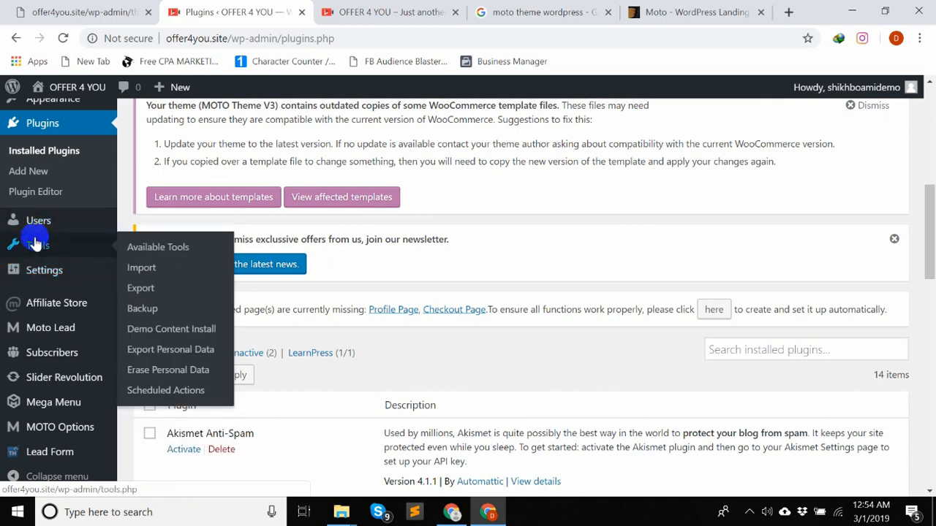
mouse_move(49, 250)
left_click(201, 334)
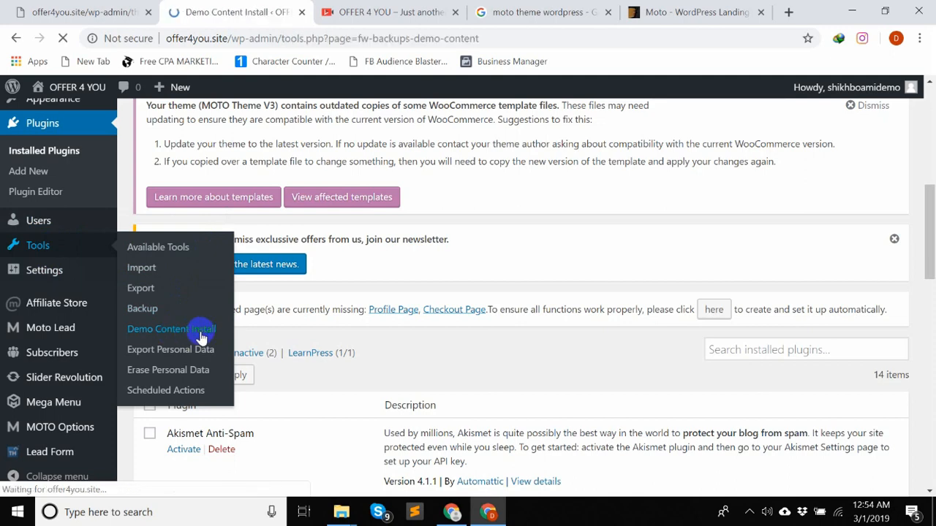
- Browse the available demo site templates, from Sales Page and Landing Page down to Adventure Camping, Dance Academy and Yoga Videos Blog
scroll(595, 255, "down", 4)
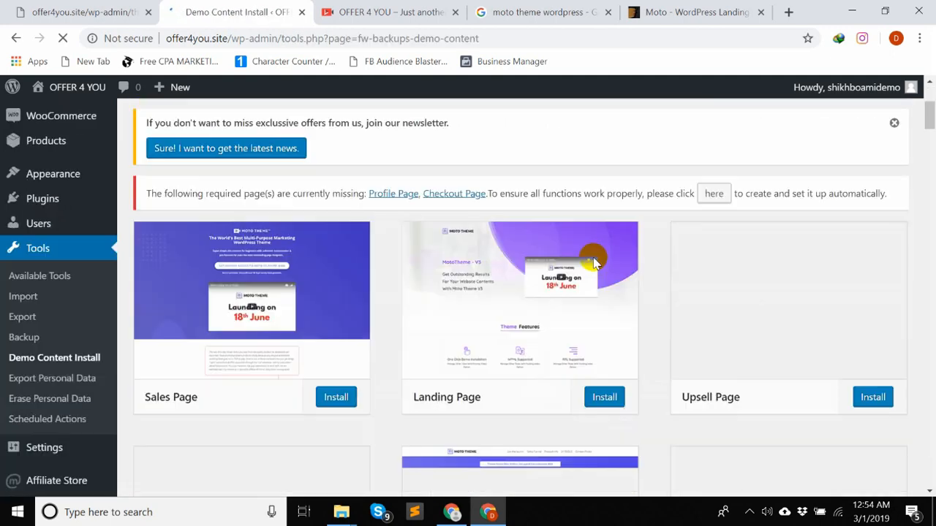
scroll(913, 196, "down", 3)
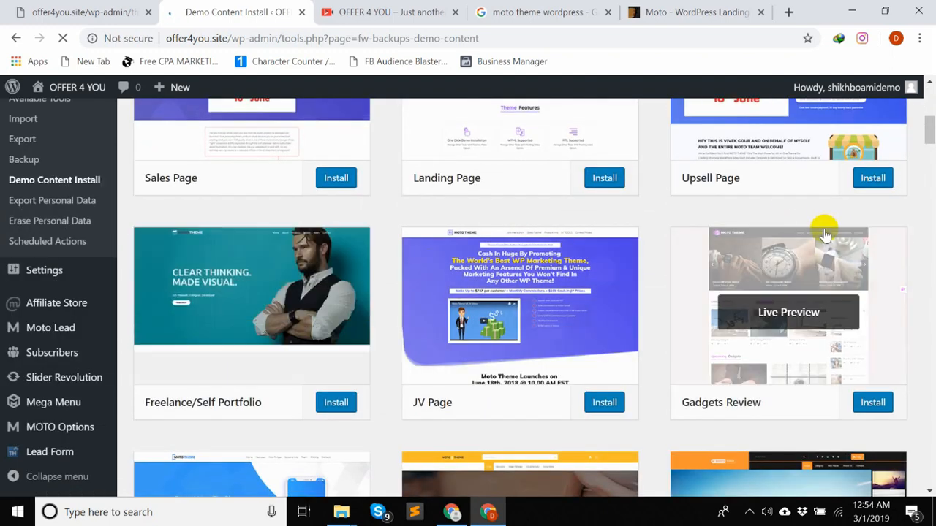
scroll(824, 234, "down", 9)
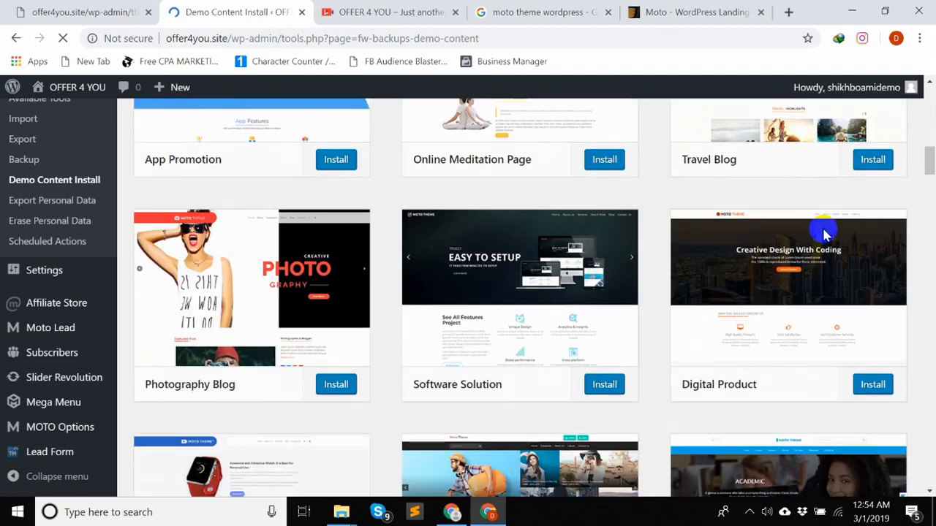
scroll(823, 233, "down", 2)
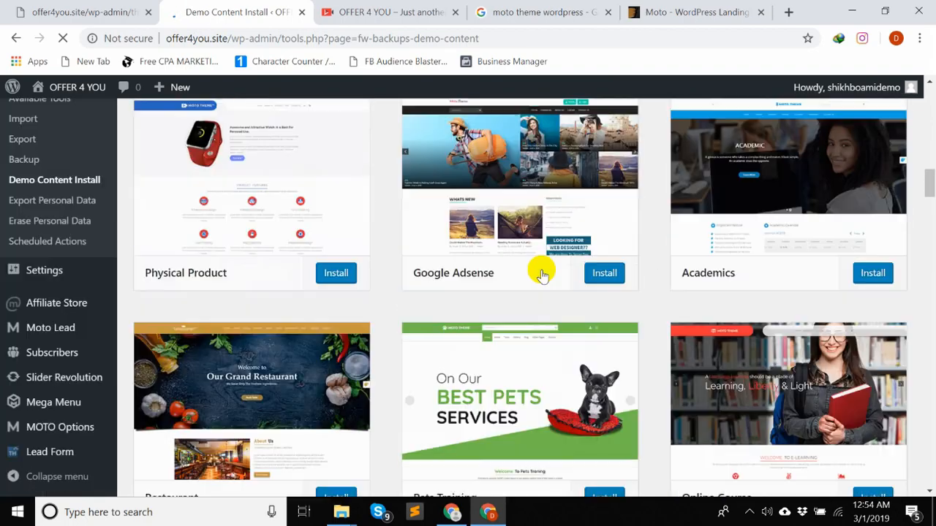
scroll(542, 275, "down", 6)
scroll(386, 268, "up", 17)
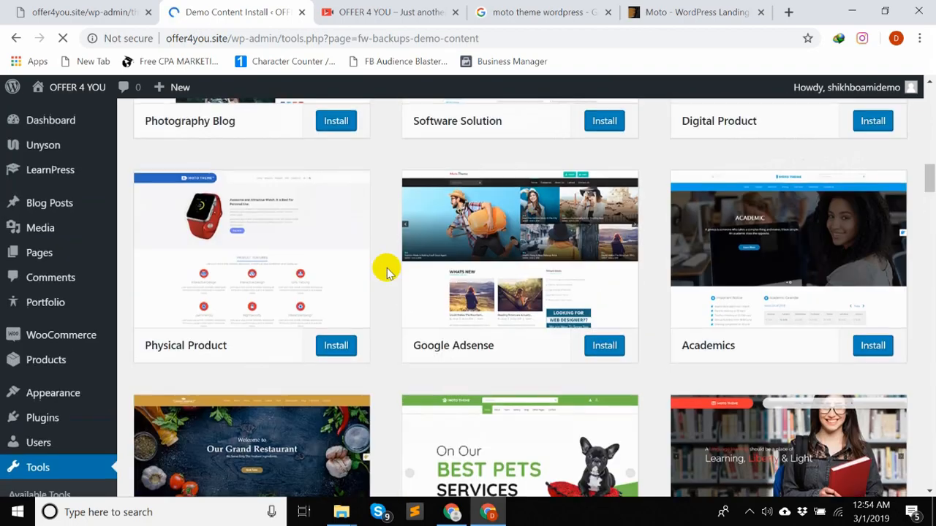
scroll(386, 270, "up", 5)
scroll(386, 270, "down", 3)
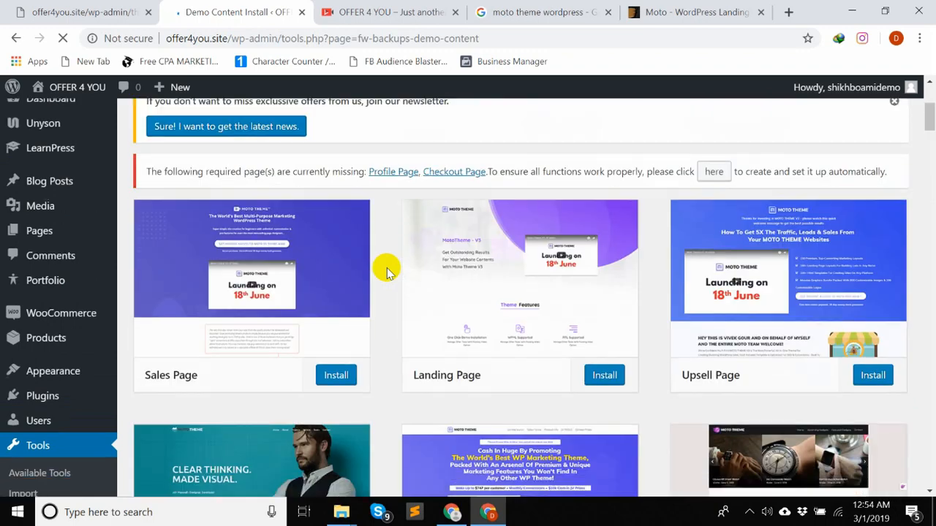
scroll(386, 270, "up", 2)
scroll(386, 270, "down", 11)
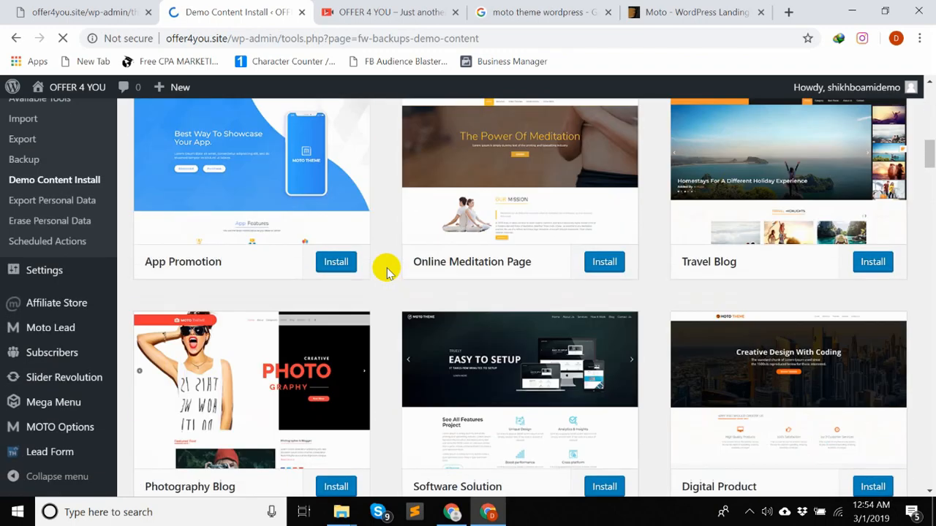
scroll(386, 270, "down", 4)
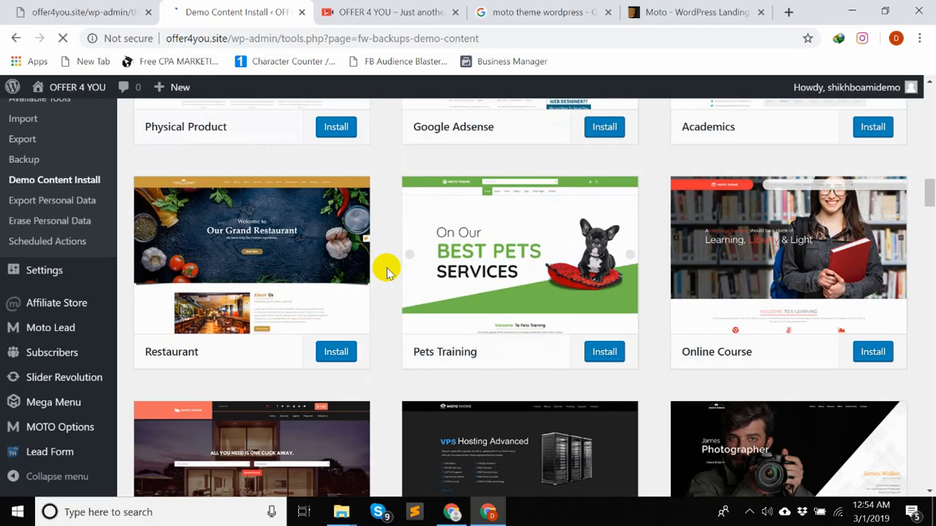
scroll(386, 270, "down", 3)
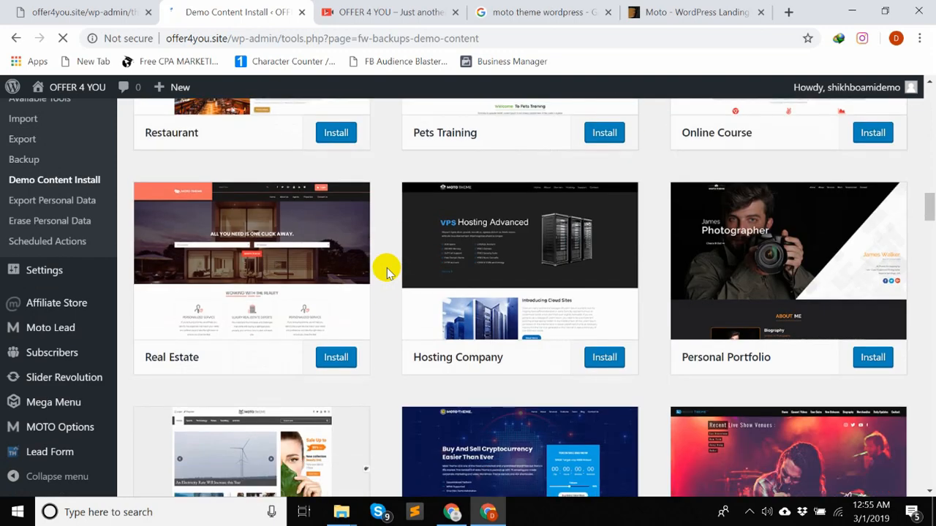
scroll(388, 272, "down", 2)
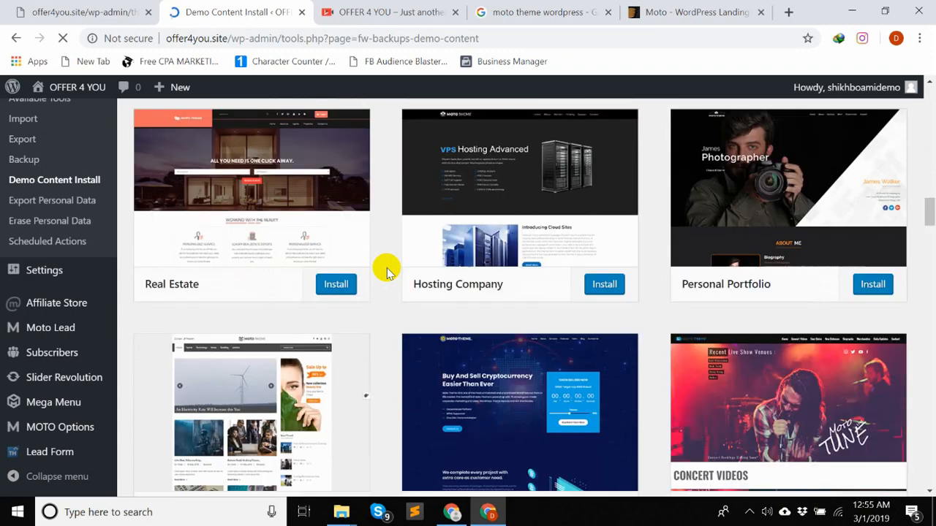
scroll(388, 272, "down", 2)
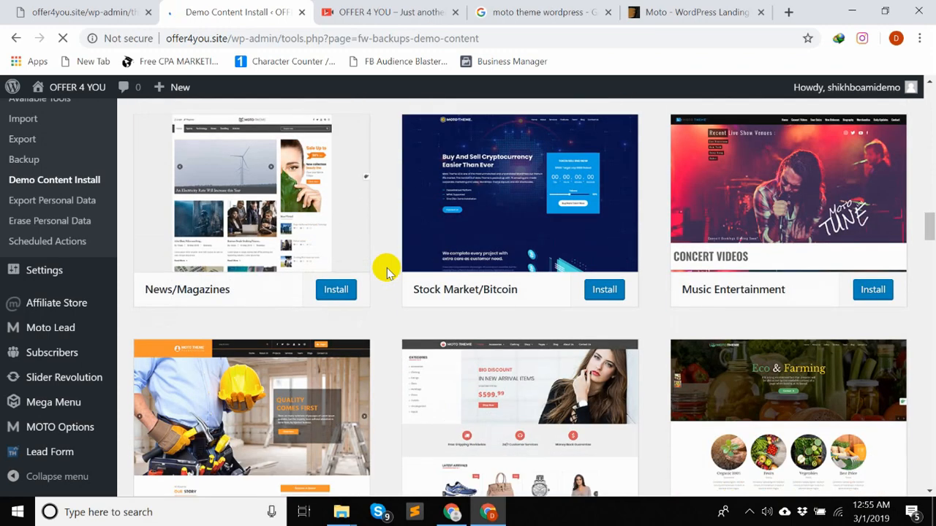
scroll(387, 271, "down", 7)
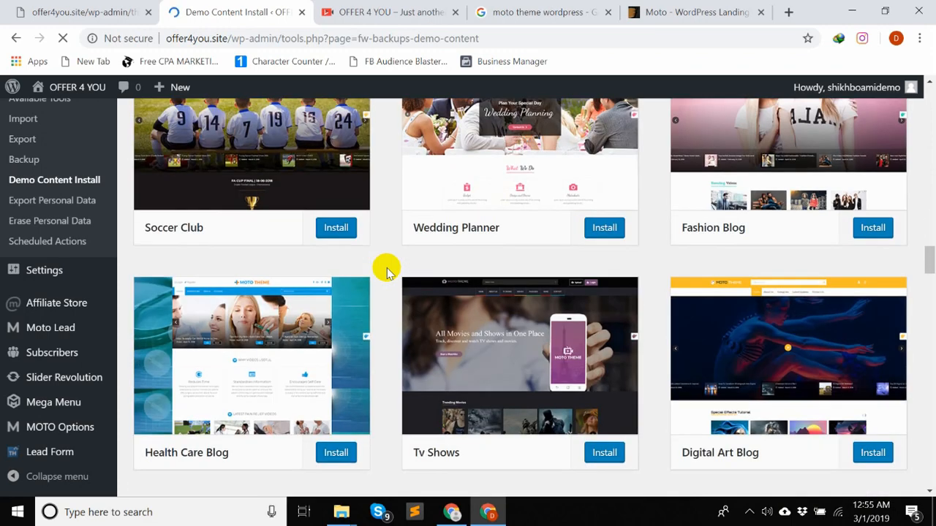
scroll(387, 272, "down", 5)
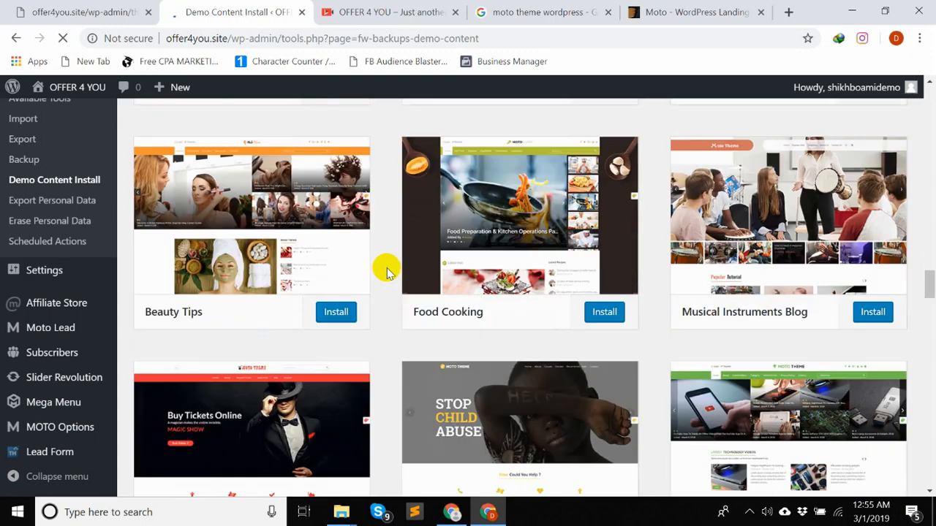
scroll(387, 272, "down", 1)
scroll(387, 272, "up", 1)
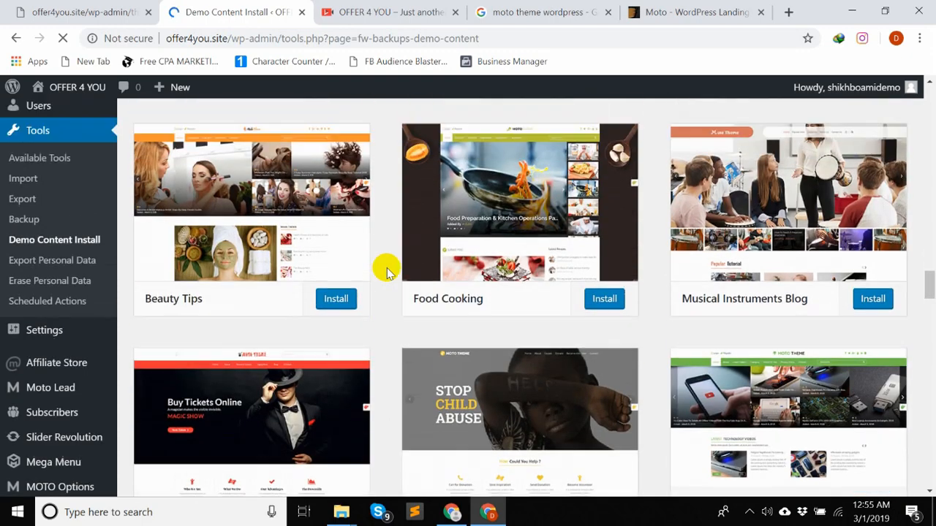
scroll(388, 272, "down", 6)
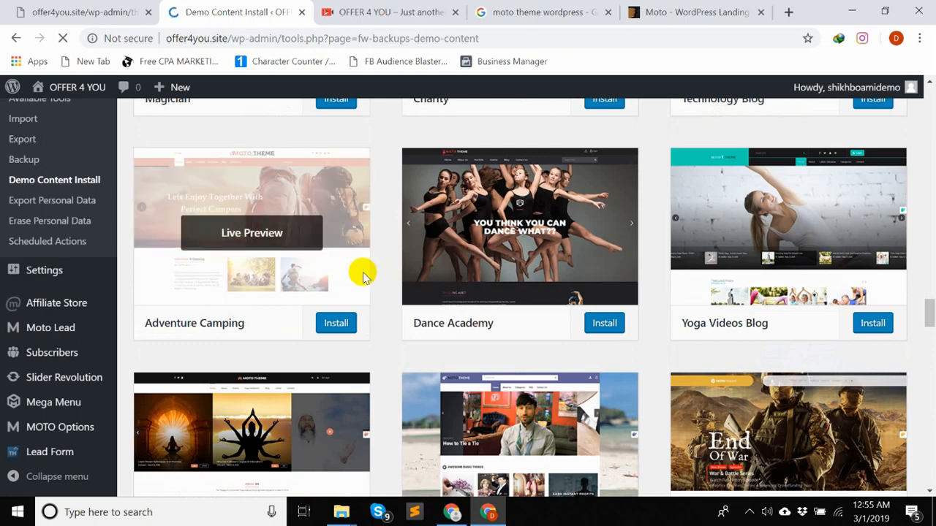
mouse_move(781, 256)
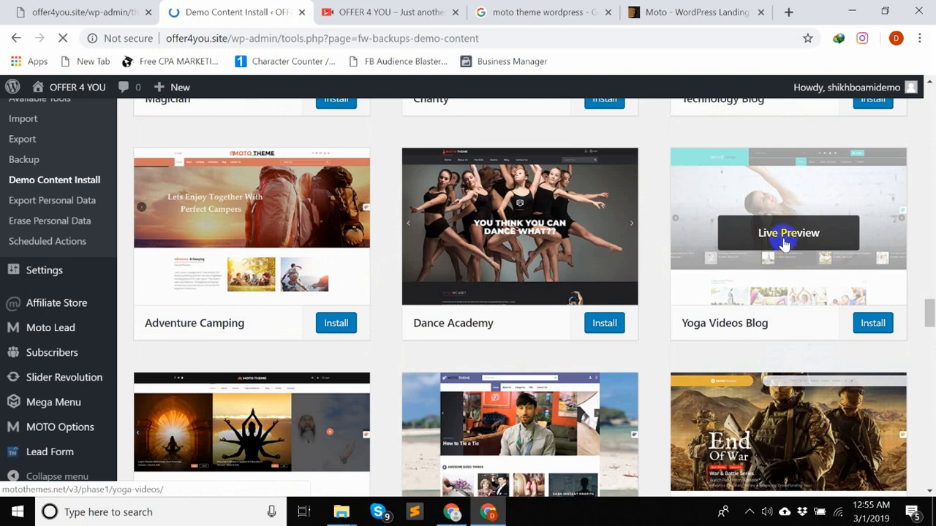
- Open the live preview of the Yoga Videos Blog demo in a new tab and look over its home page
middle_click(789, 241)
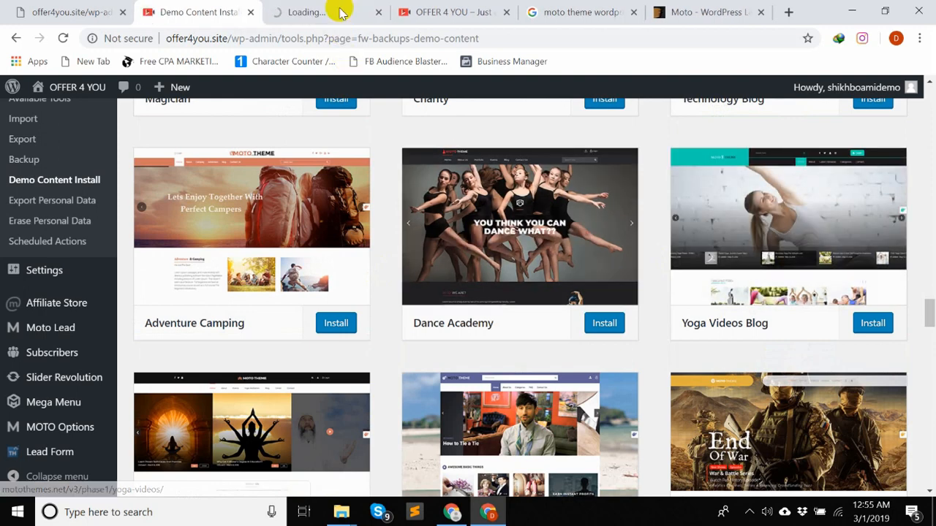
left_click(336, 11)
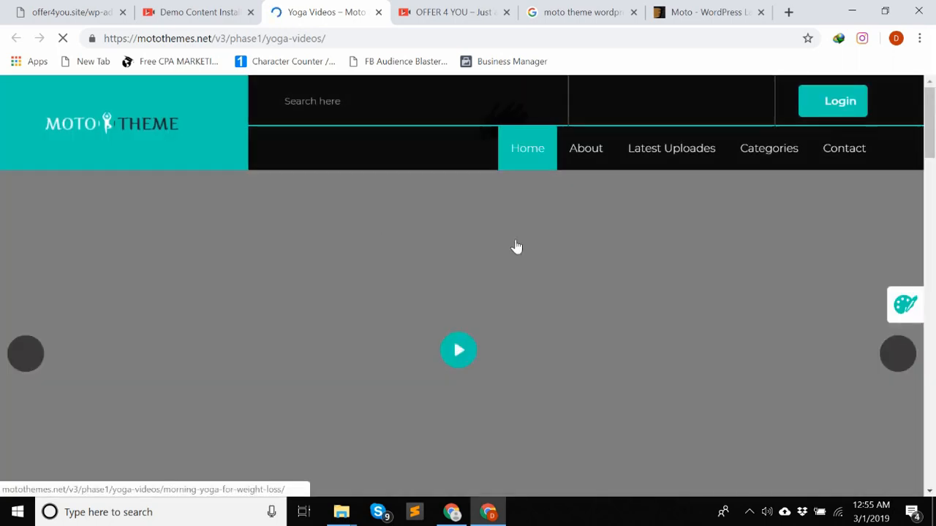
scroll(790, 228, "down", 10)
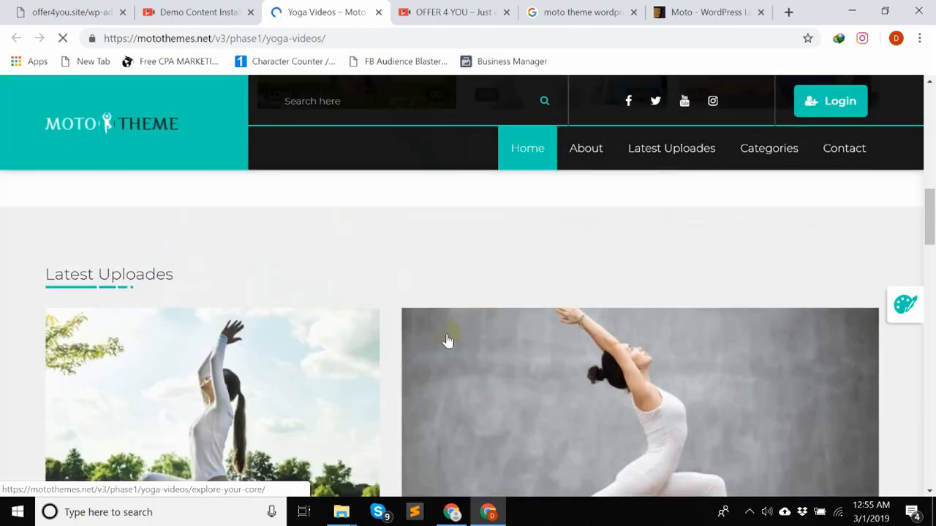
scroll(448, 338, "down", 5)
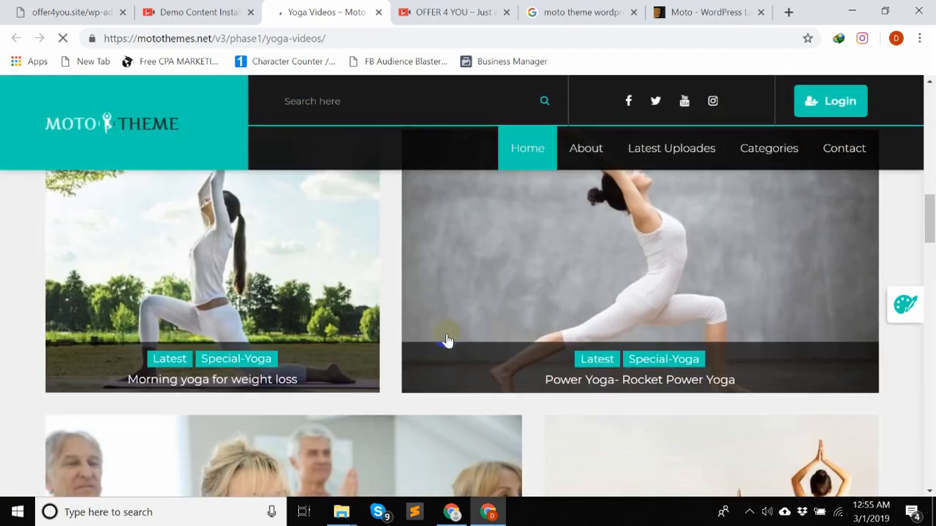
scroll(402, 376, "down", 4)
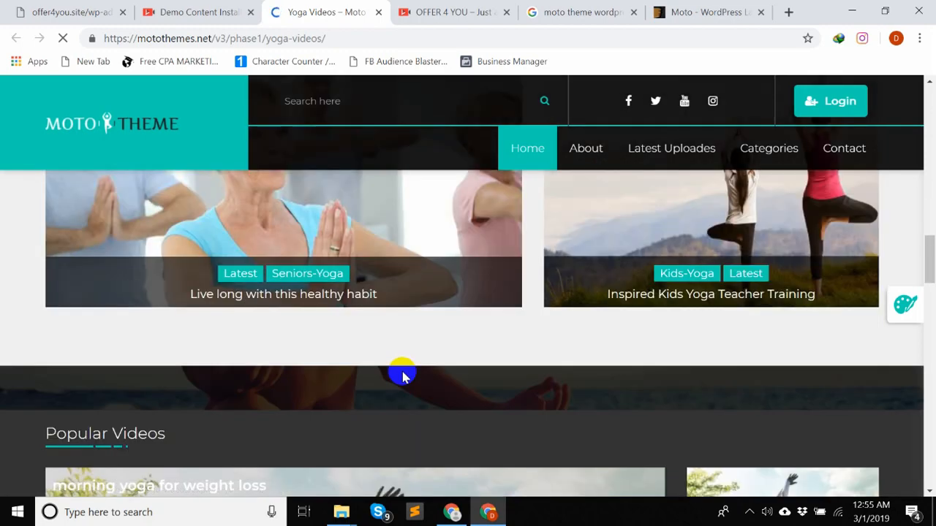
scroll(402, 375, "up", 6)
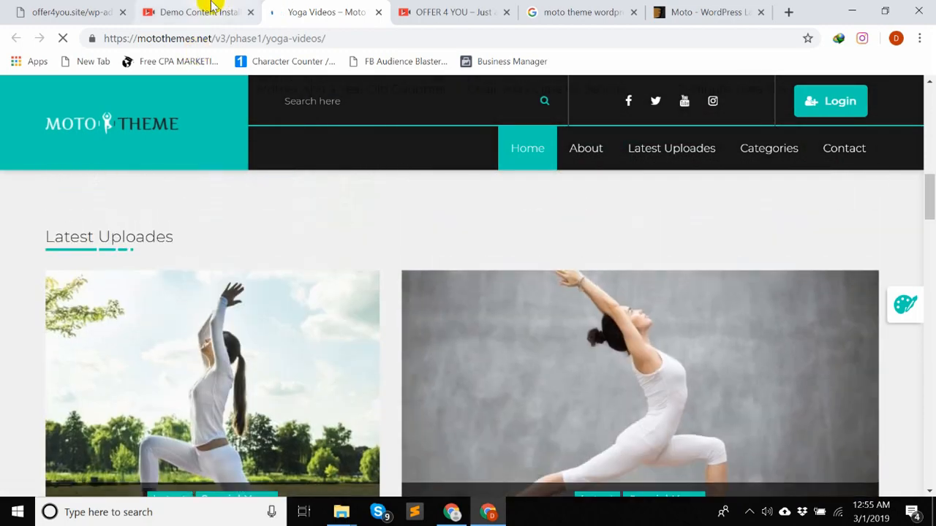
- Install the Dance Academy demo content, accept replacing the current site content, and log back in to the expired session with the saved credentials
left_click(215, 9)
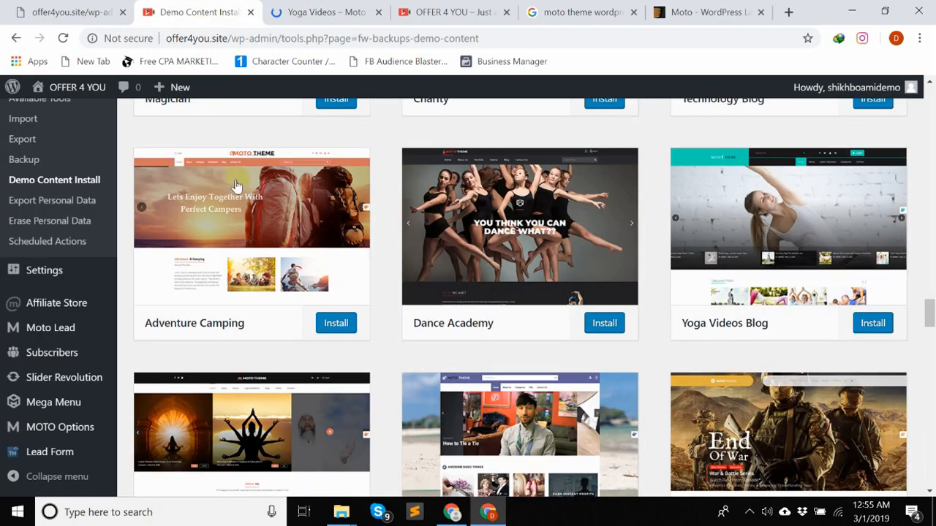
left_click(605, 326)
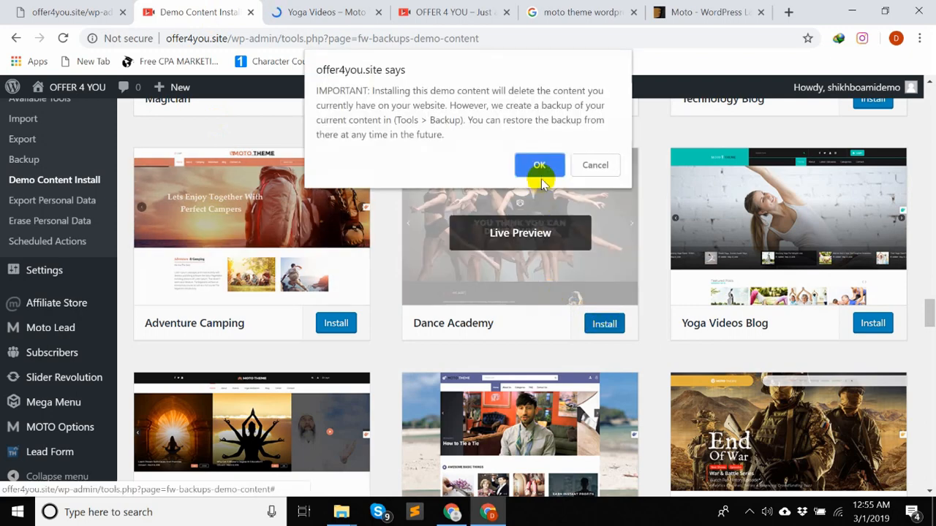
left_click(539, 163)
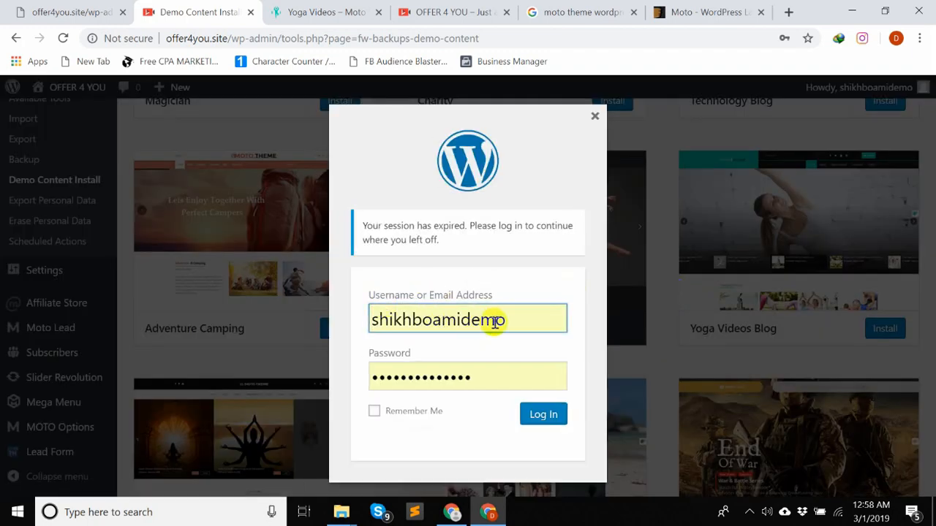
left_click(538, 415)
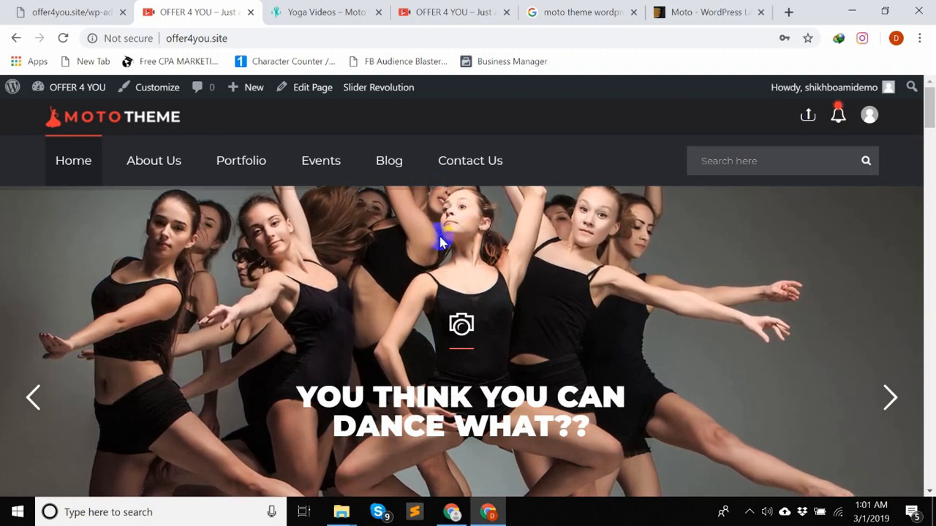
- Look over the site's front page with the Dance Academy demo content, down to the Our Portfolio section
scroll(441, 245, "down", 10)
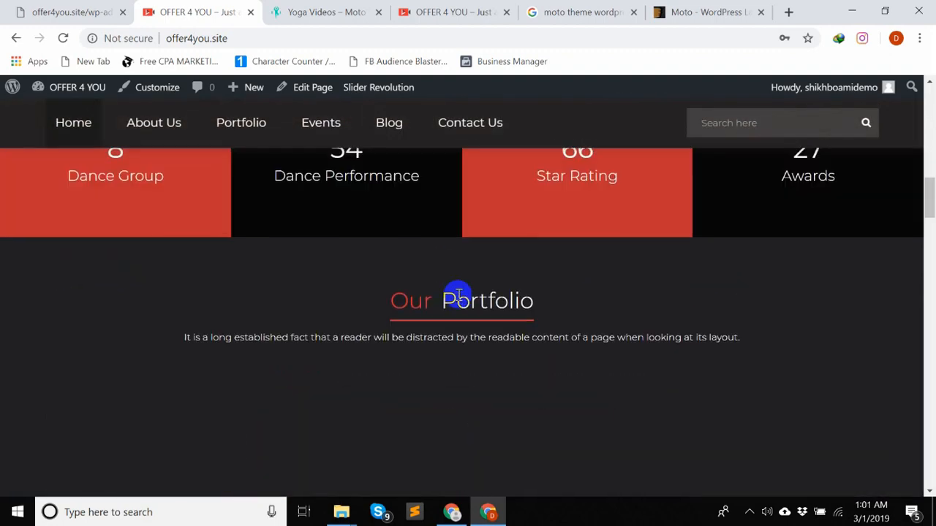
scroll(457, 296, "down", 3)
scroll(457, 296, "up", 12)
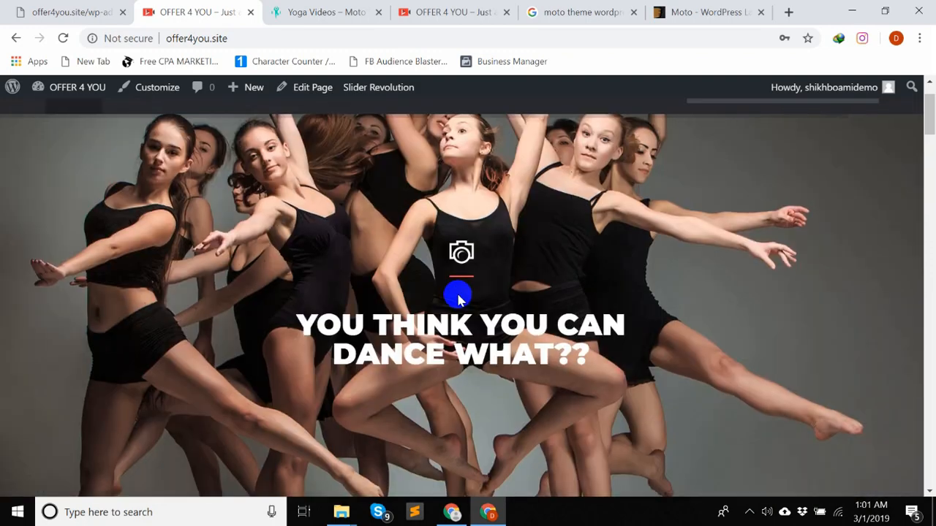
scroll(456, 296, "up", 1)
- Copy the site address and open offer4you.site in a new incognito window
left_click(220, 38)
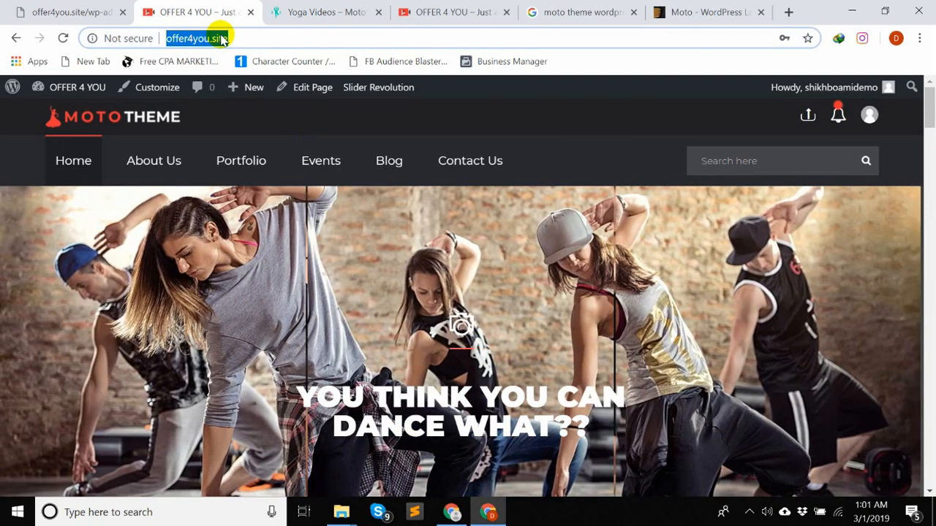
key("ctrl+c")
key("ctrl+shift+n")
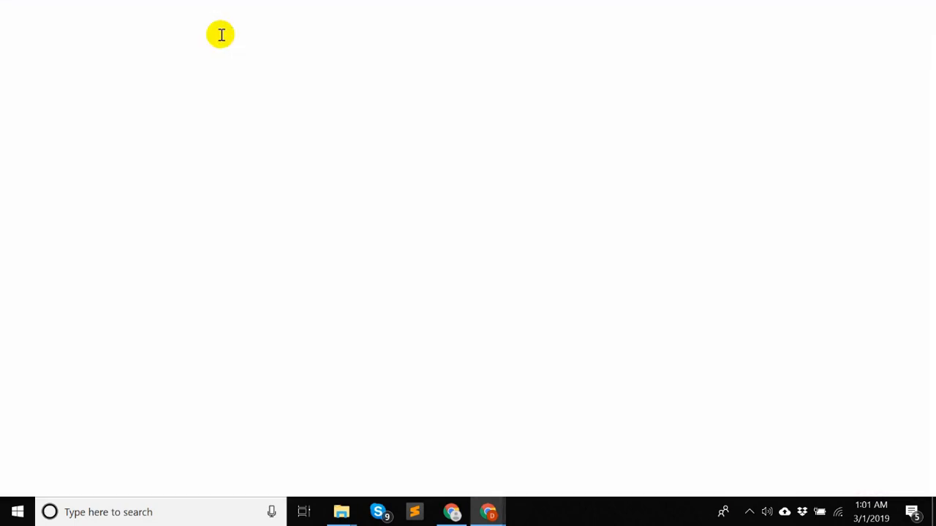
key("ctrl+v")
key("Return")
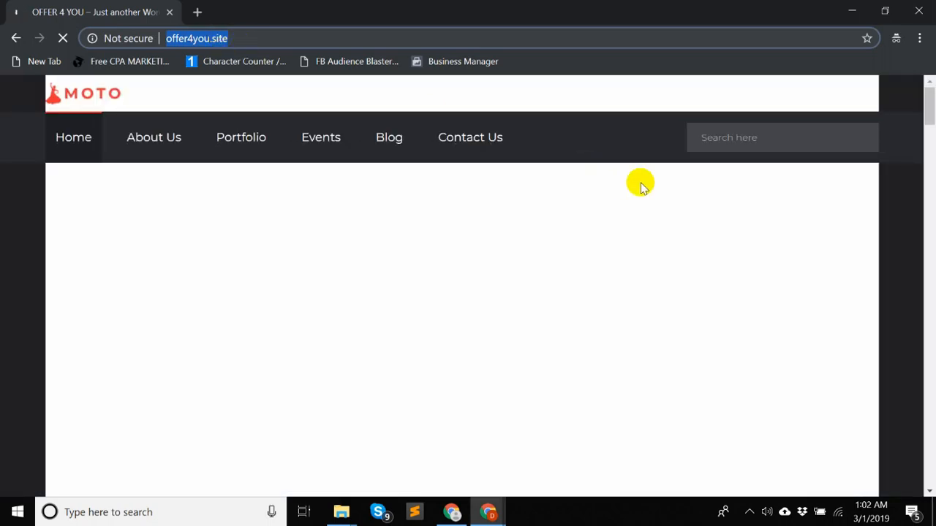
- Check how the home page loads for a logged-out visitor, from the slider through Who We Are to Our Portfolio
scroll(828, 155, "down", 3)
scroll(830, 155, "down", 3)
scroll(831, 156, "up", 5)
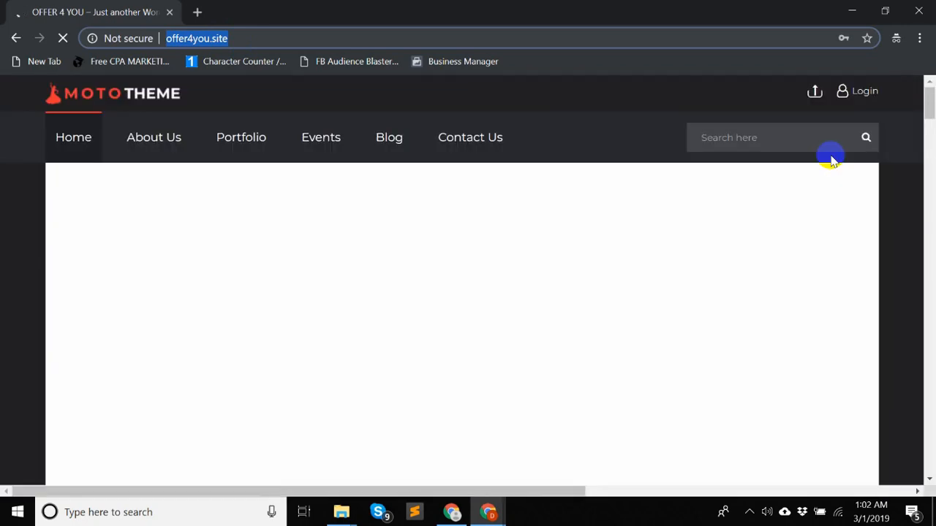
scroll(830, 159, "down", 4)
scroll(829, 165, "up", 3)
scroll(829, 170, "down", 7)
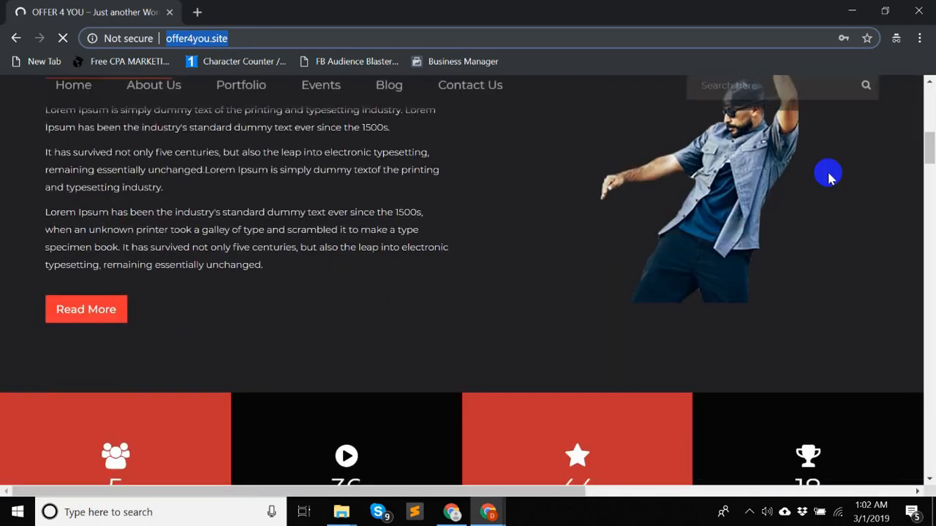
scroll(828, 174, "up", 1)
scroll(828, 174, "down", 3)
scroll(828, 177, "down", 10)
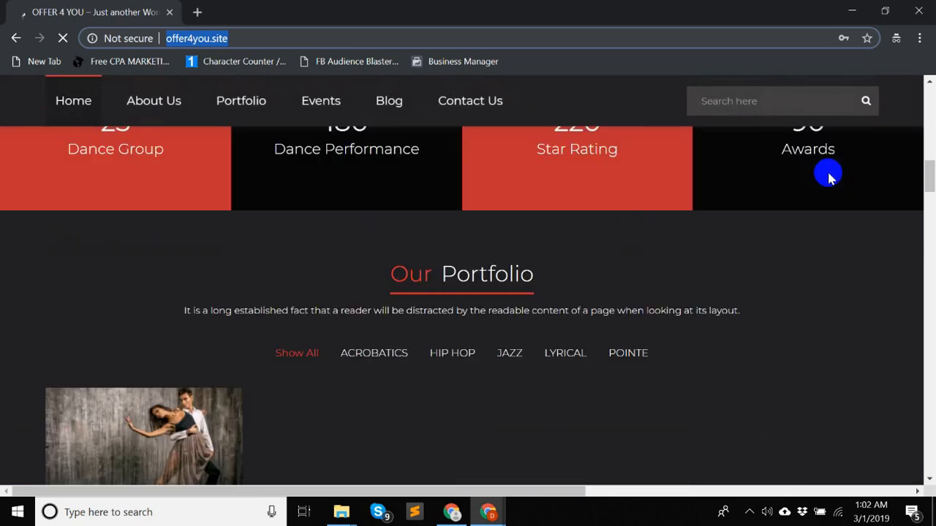
scroll(826, 178, "up", 8)
scroll(819, 179, "up", 4)
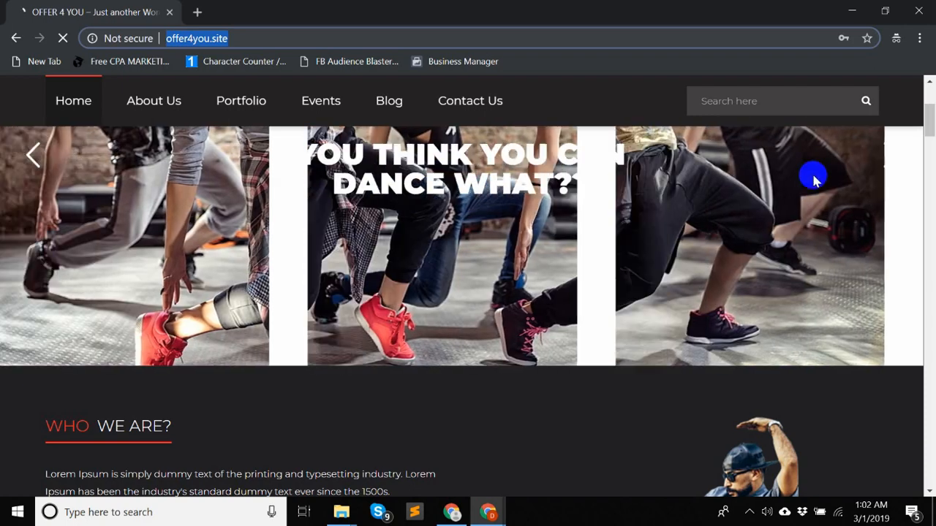
scroll(810, 177, "up", 2)
scroll(512, 260, "down", 2)
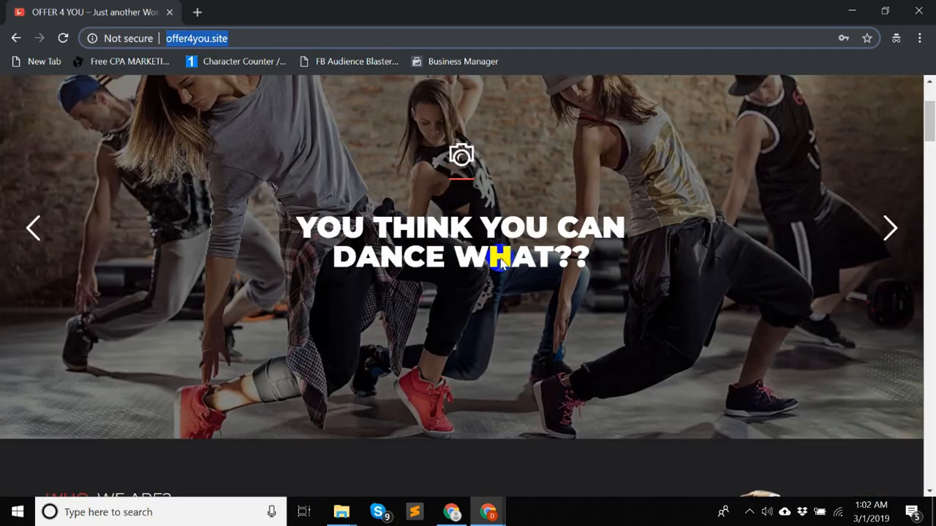
scroll(526, 256, "up", 2)
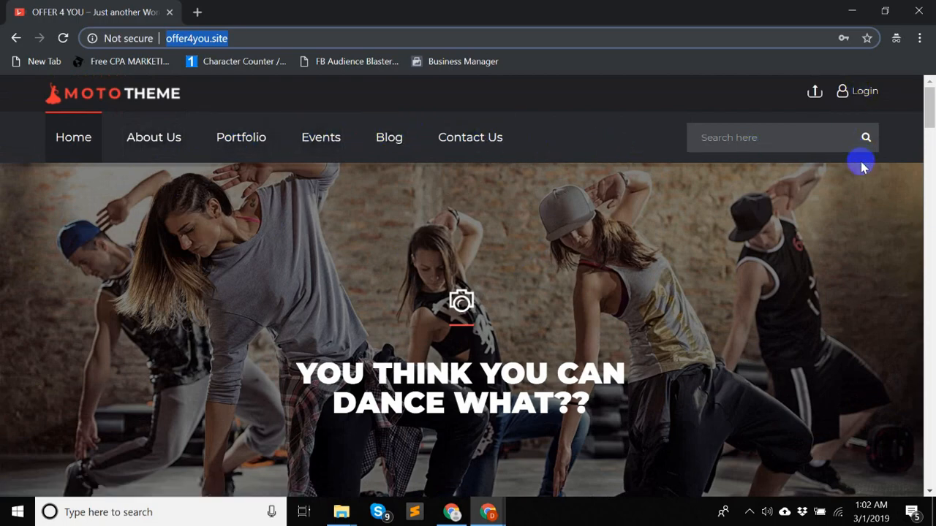
- Examine the home page slider, the Who We Are section and the dance statistics counters
scroll(873, 234, "down", 8)
scroll(870, 238, "up", 3)
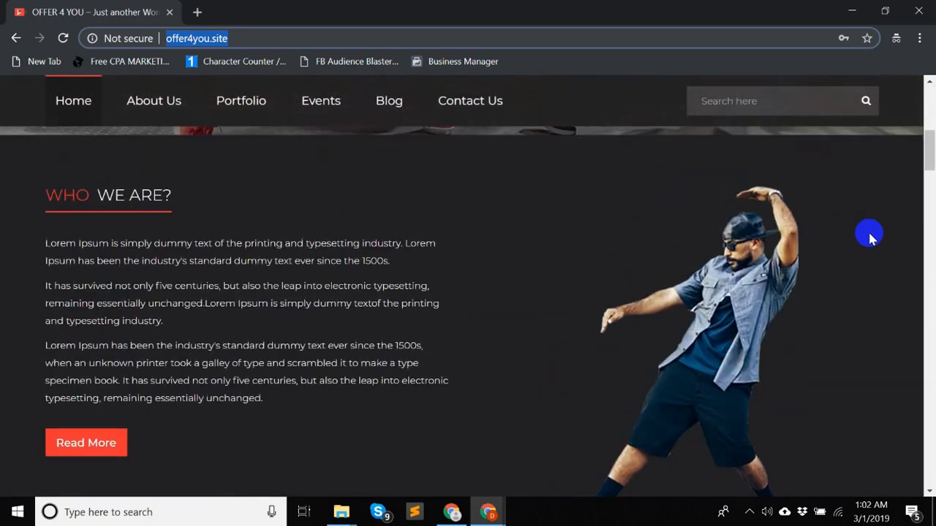
scroll(869, 240, "up", 5)
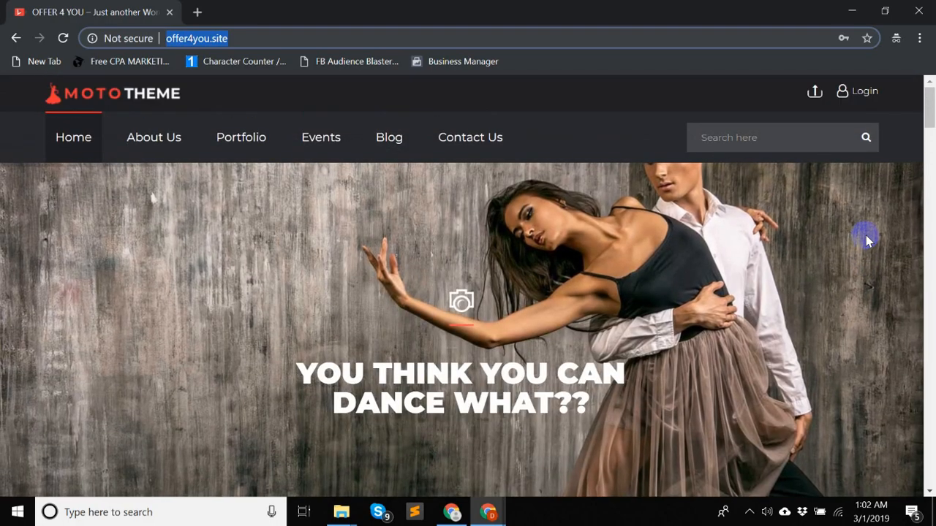
scroll(866, 239, "down", 1)
scroll(863, 237, "down", 6)
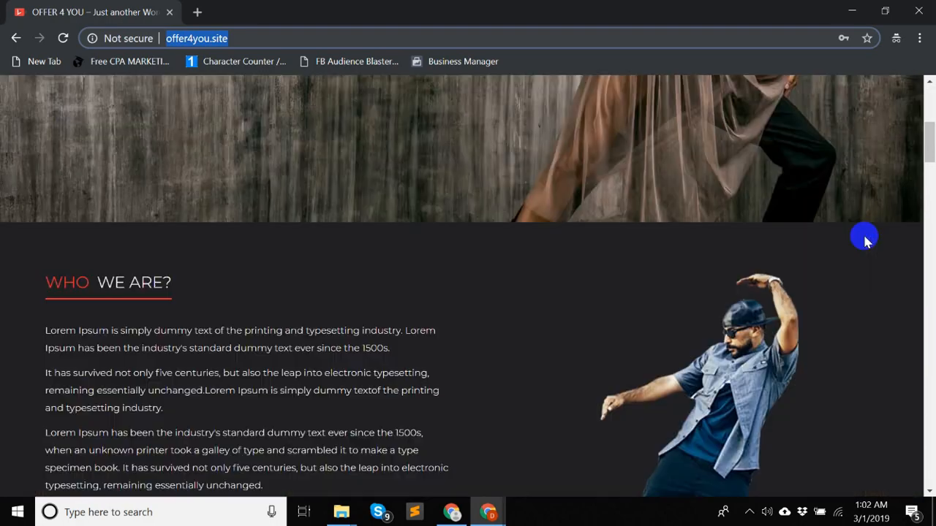
scroll(863, 236, "up", 2)
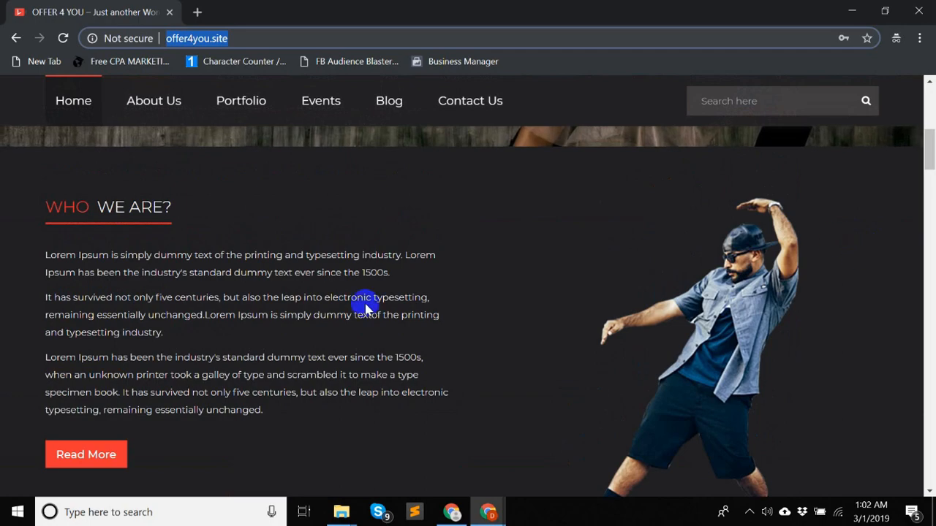
scroll(783, 232, "down", 3)
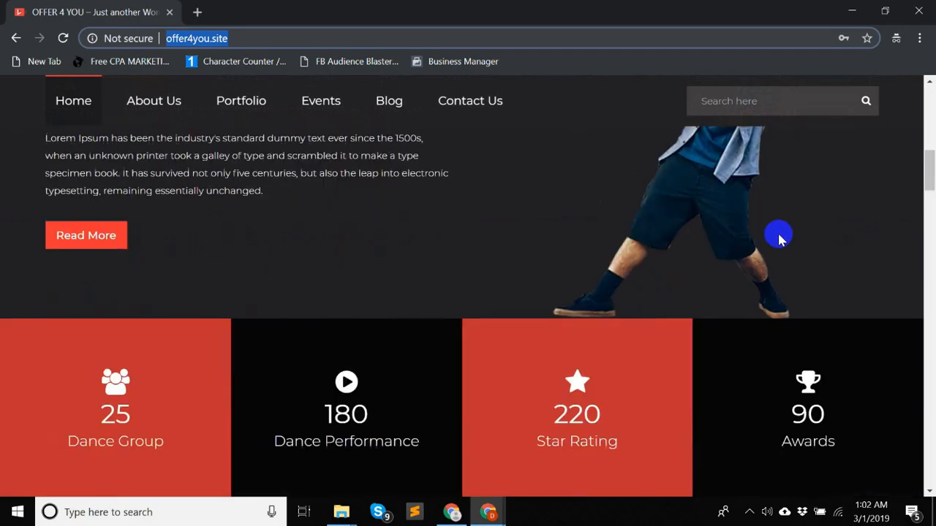
- Filter the Our Portfolio gallery to the ACROBATICS category
scroll(777, 236, "up", 3)
scroll(354, 308, "down", 5)
scroll(353, 308, "down", 5)
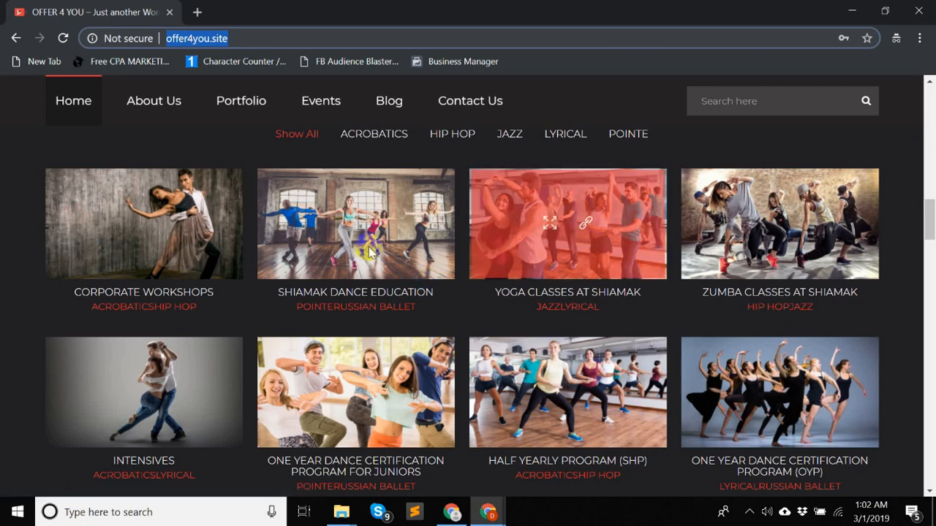
left_click(358, 144)
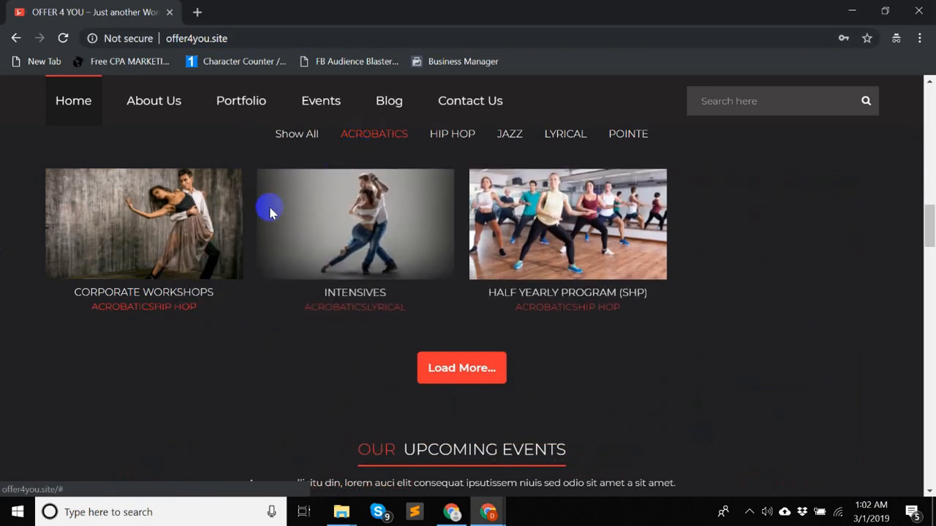
- Review the rest of the home page, including the videos, blog, map and contact form, and return to the slider
scroll(418, 322, "down", 6)
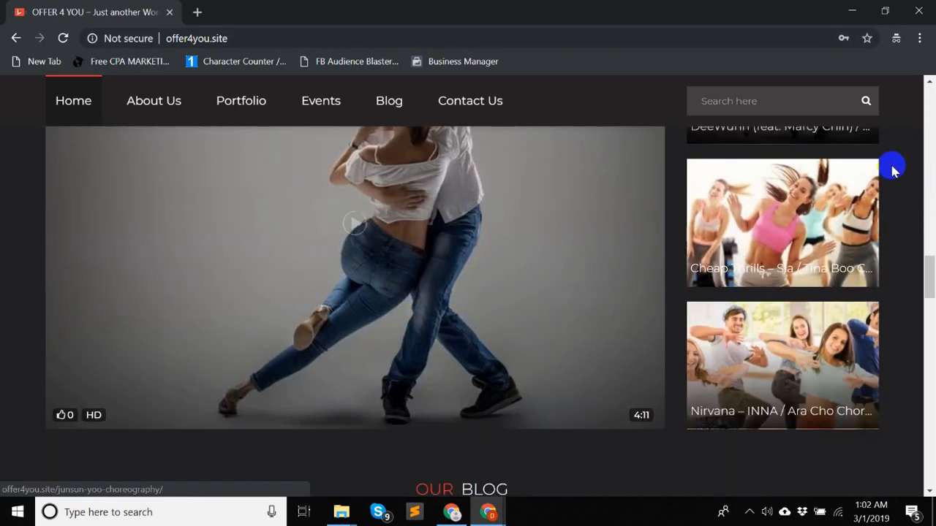
scroll(192, 255, "down", 10)
scroll(209, 299, "down", 4)
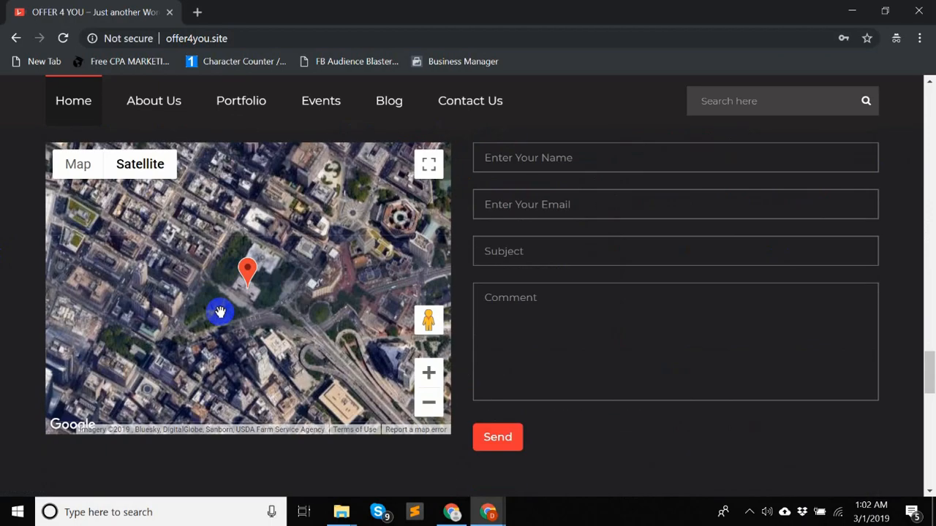
scroll(219, 312, "up", 2)
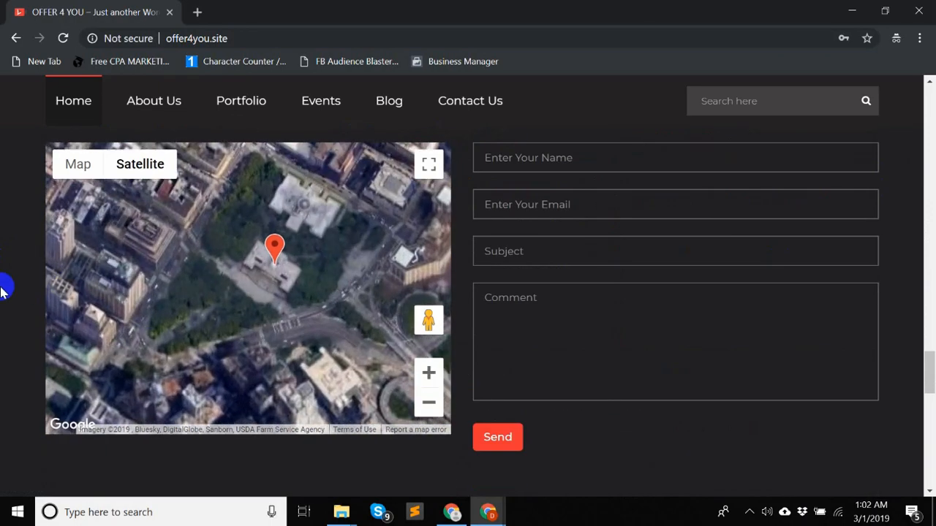
scroll(4, 286, "up", 4)
scroll(3, 291, "up", 20)
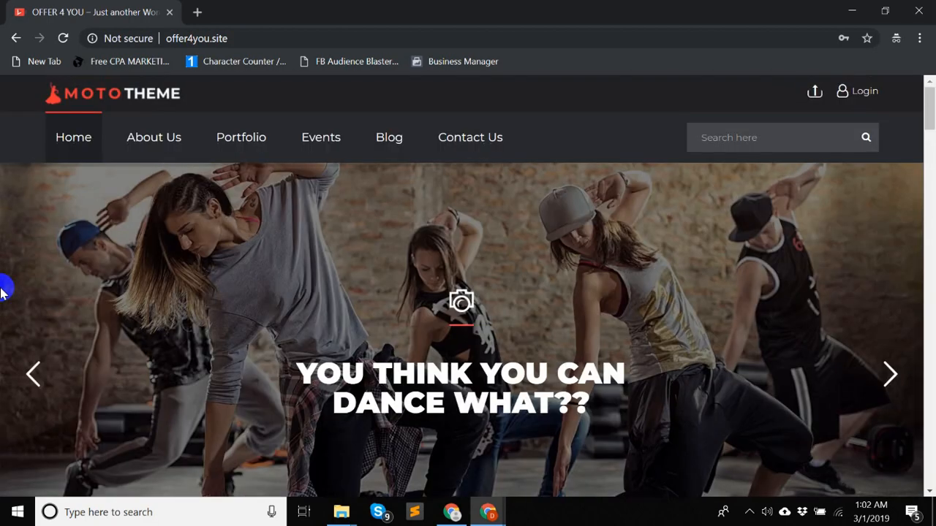
scroll(2, 298, "down", 1)
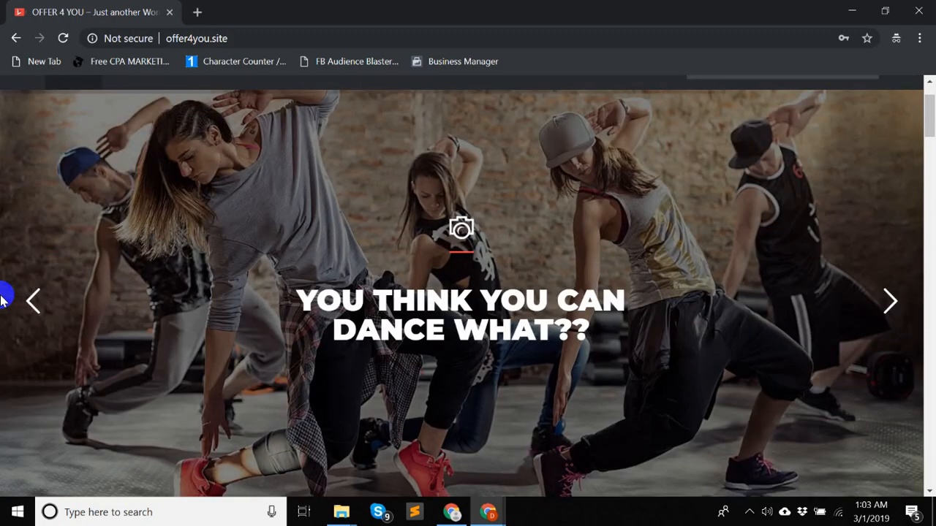